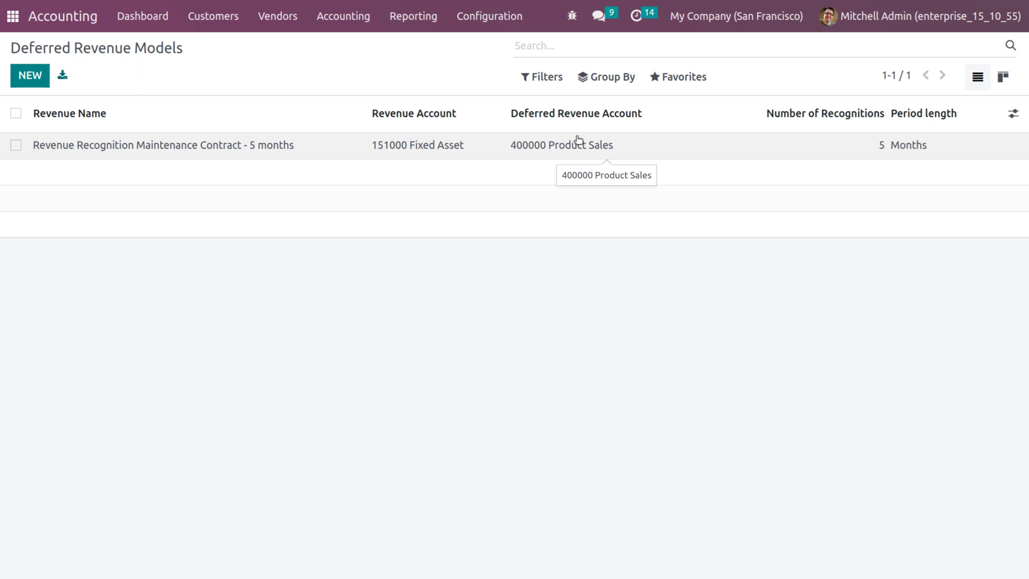
Create a new deferred revenue model named "Netflix subscription"
click(23, 84)
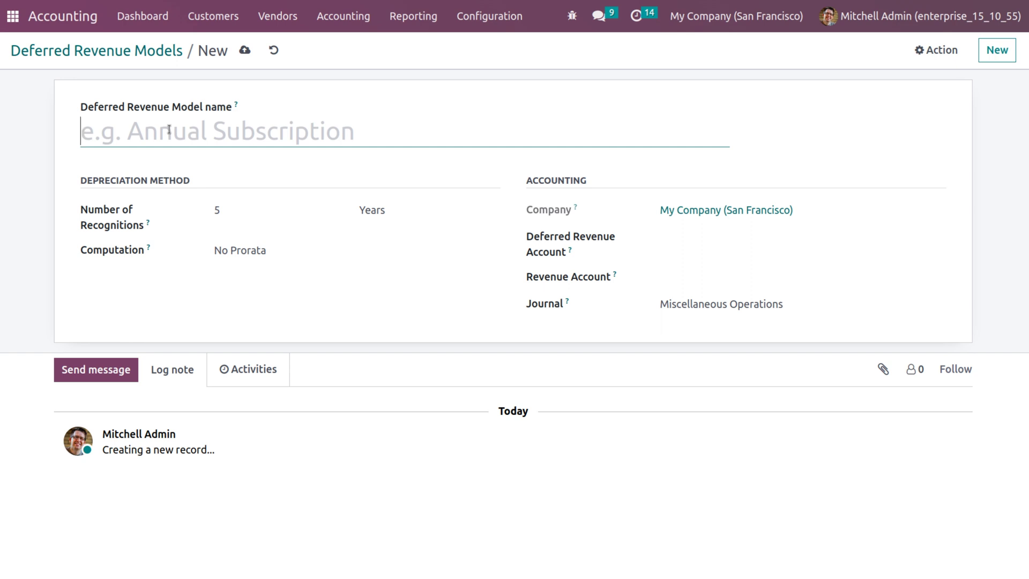
text(Netf)
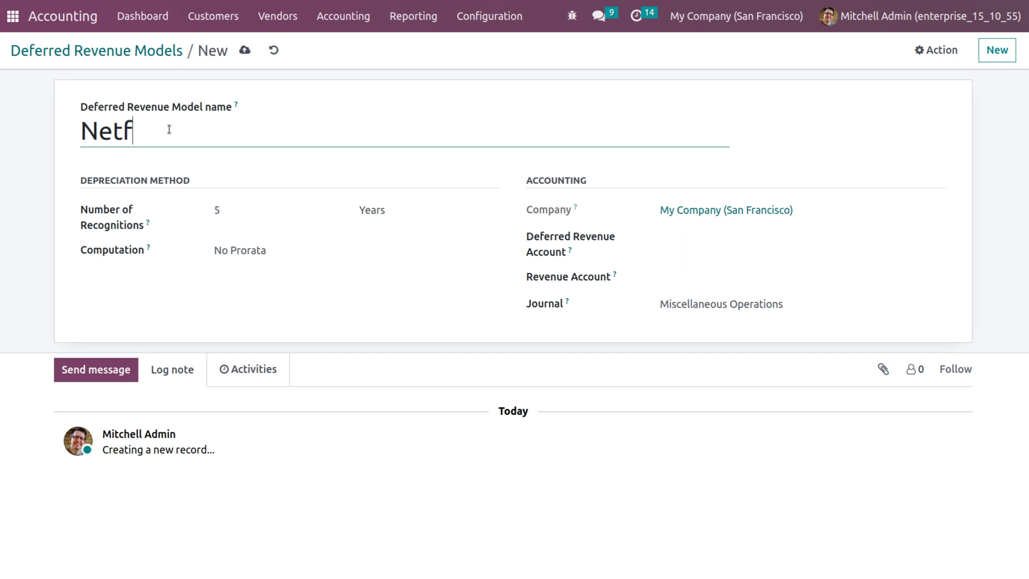
text(lix subscri)
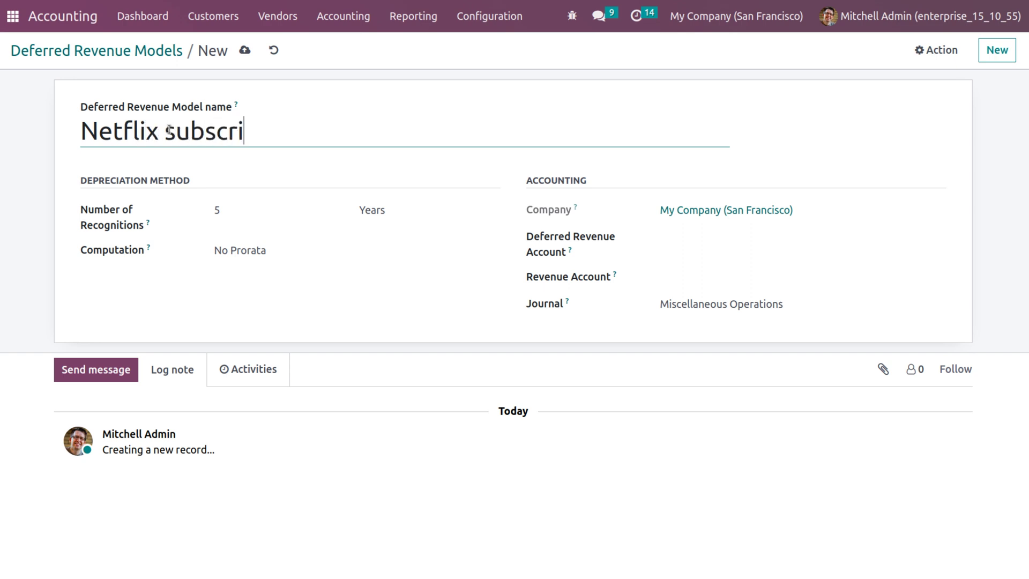
text(ption)
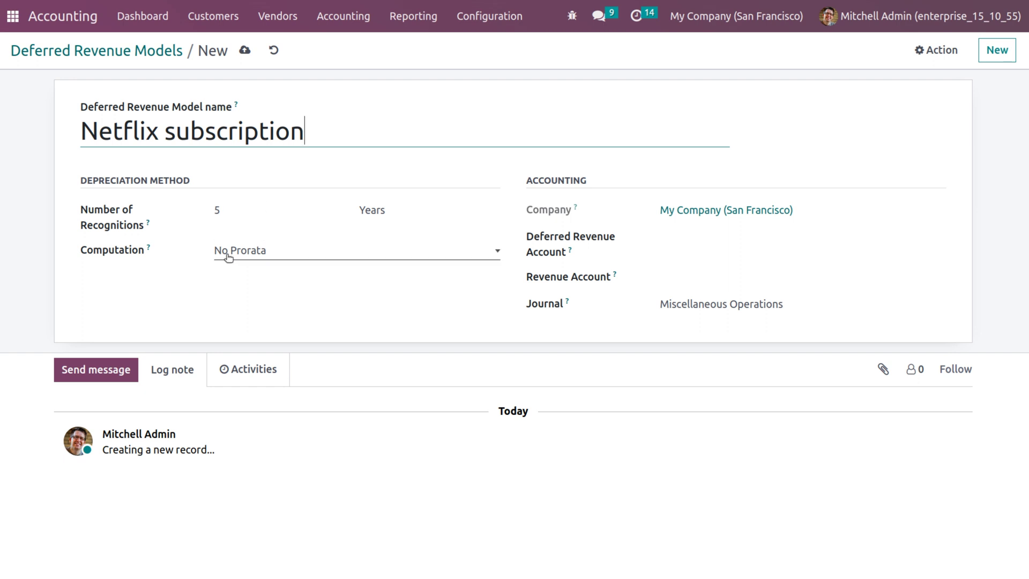
Set the model's recognition period to Months and its computation to No Prorata
click(376, 209)
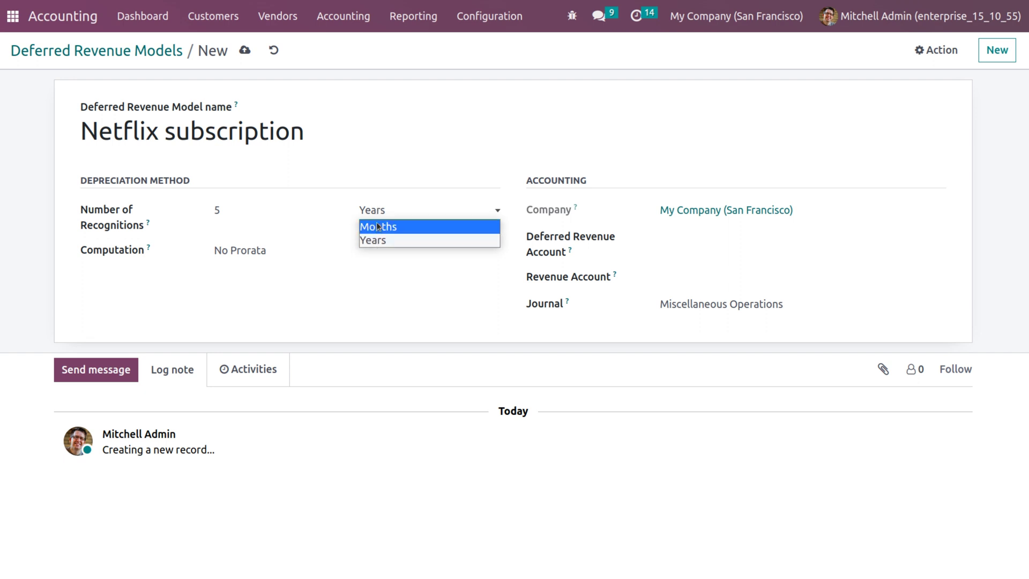
click(377, 227)
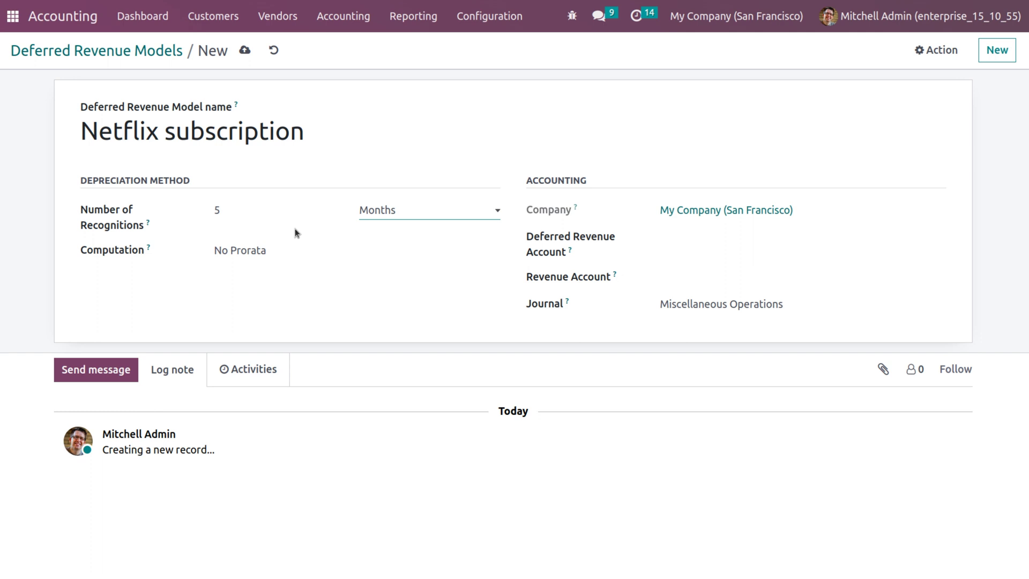
click(246, 252)
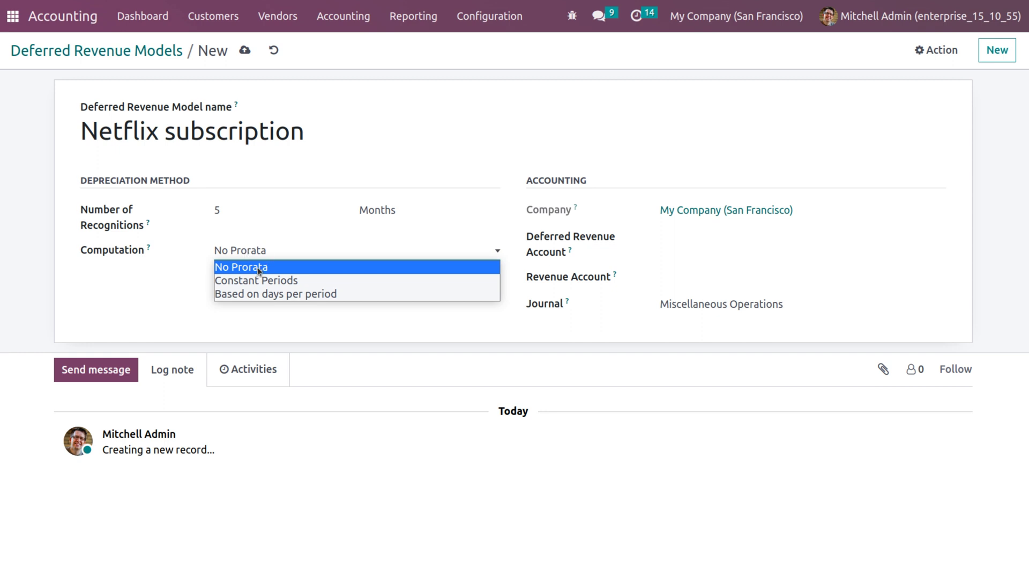
click(258, 271)
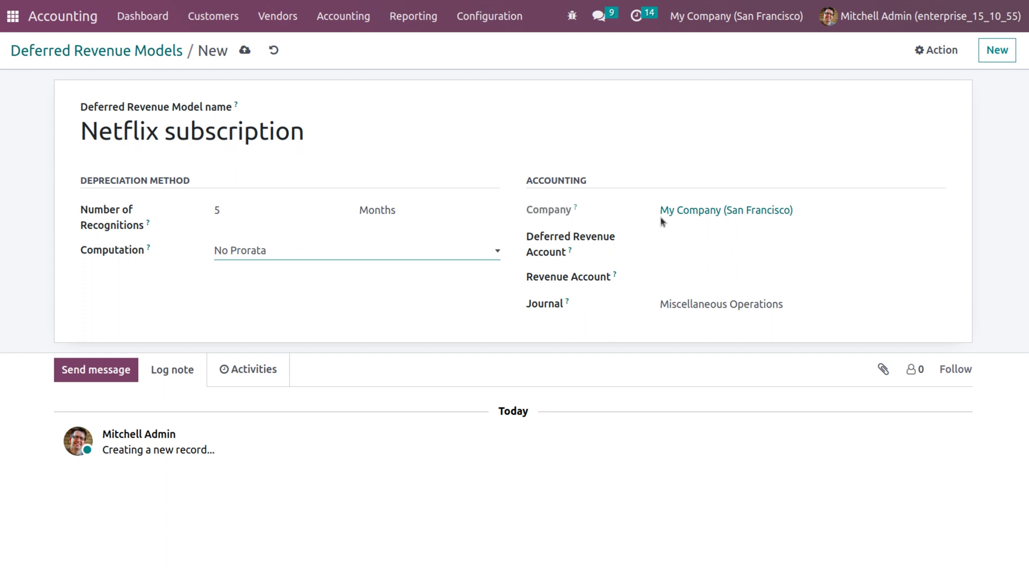
click(687, 240)
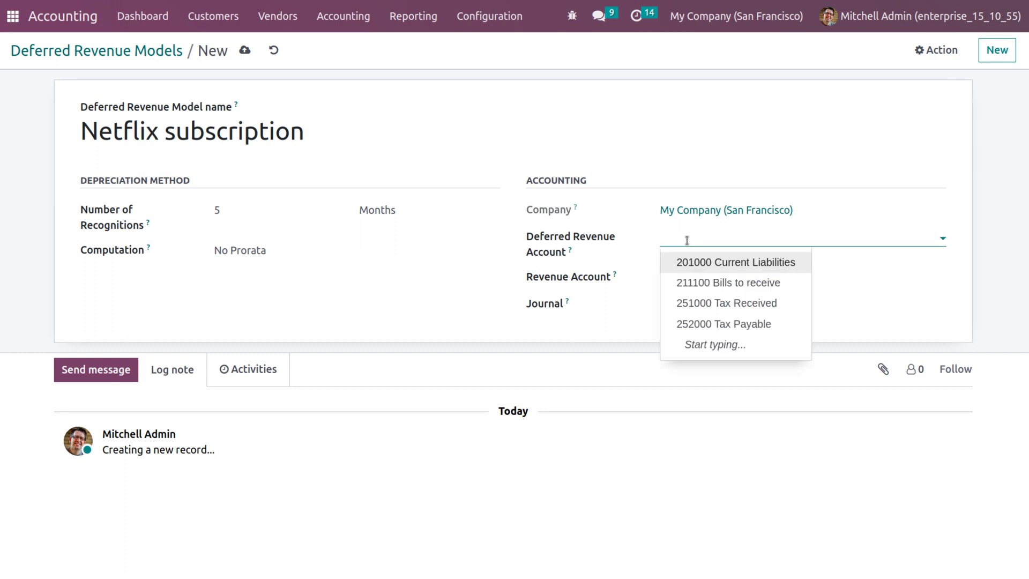
text(fi)
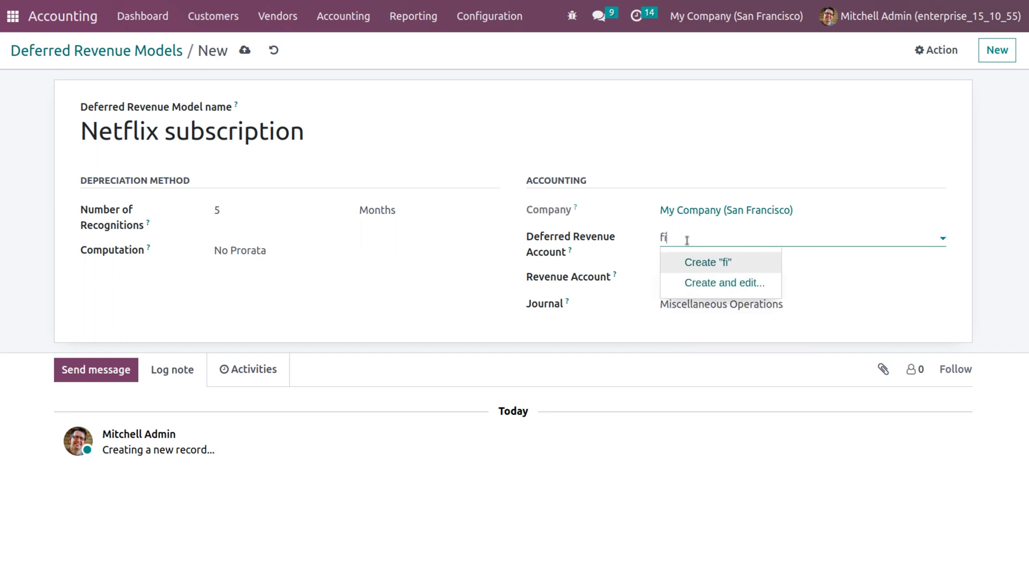
text(xed)
key(BackSpace)
key(BackSpace)
key(BackSpace)
key(BackSpace)
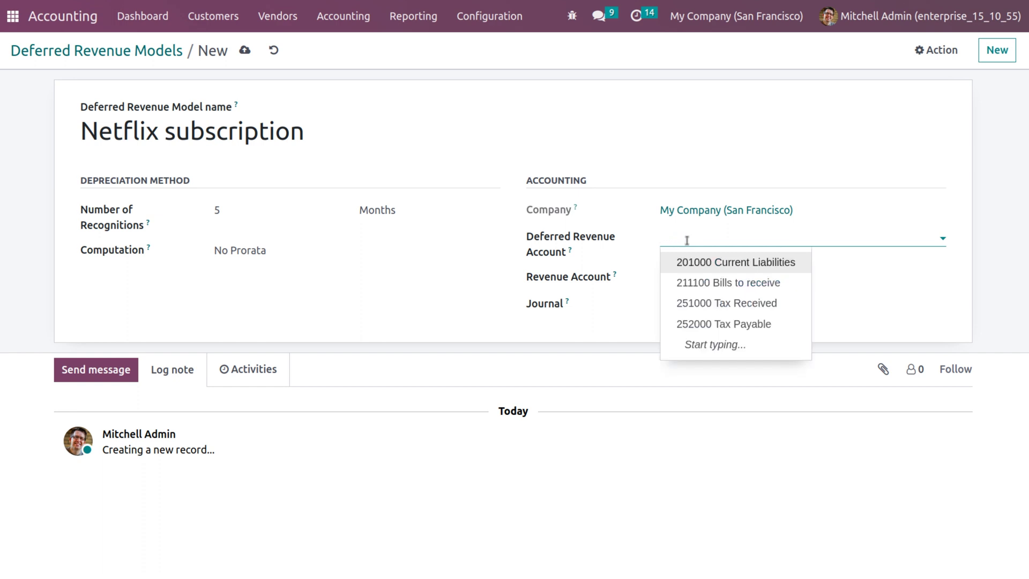
Create an account named "deferred revenue" with code 101210 as the model's Deferred Revenue Account
text(d)
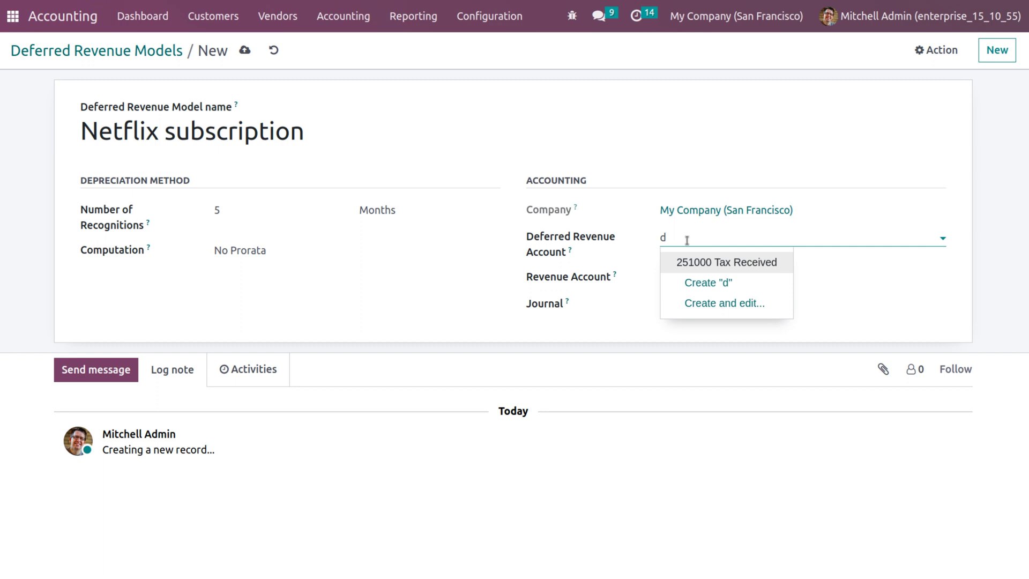
text(effer)
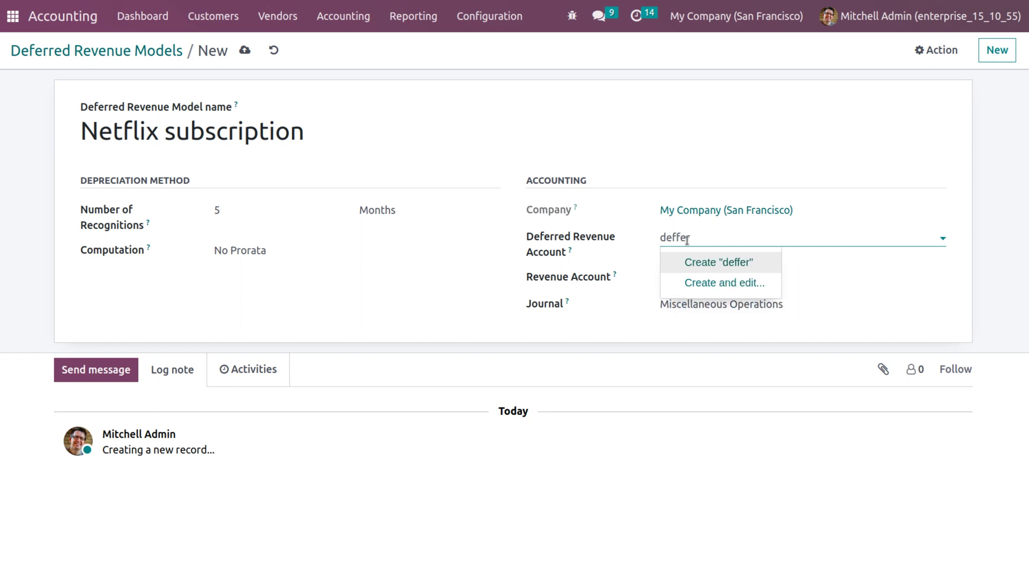
key(BackSpace)
key(BackSpace)
key(BackSpace)
text(erred rev)
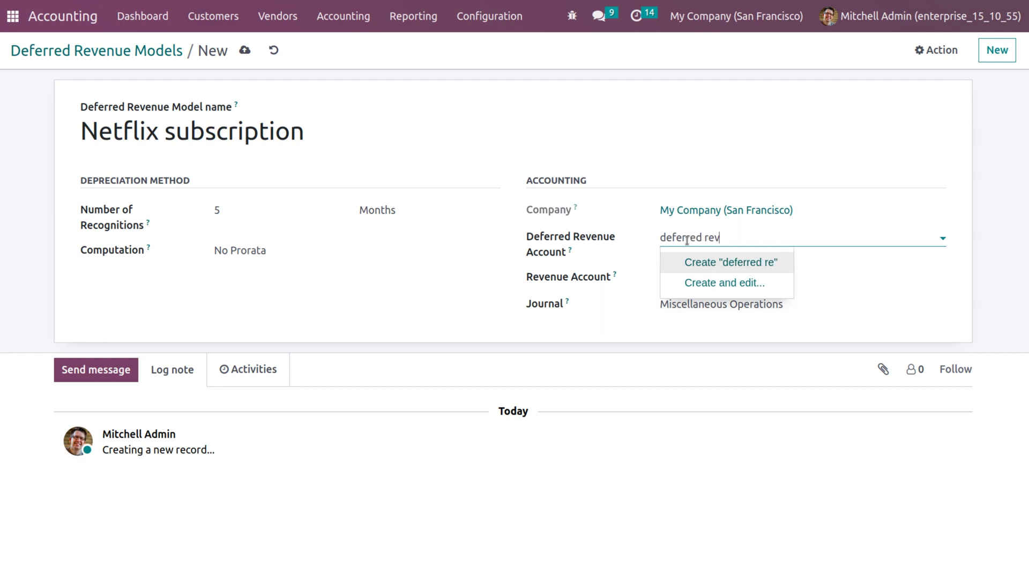
text(enue)
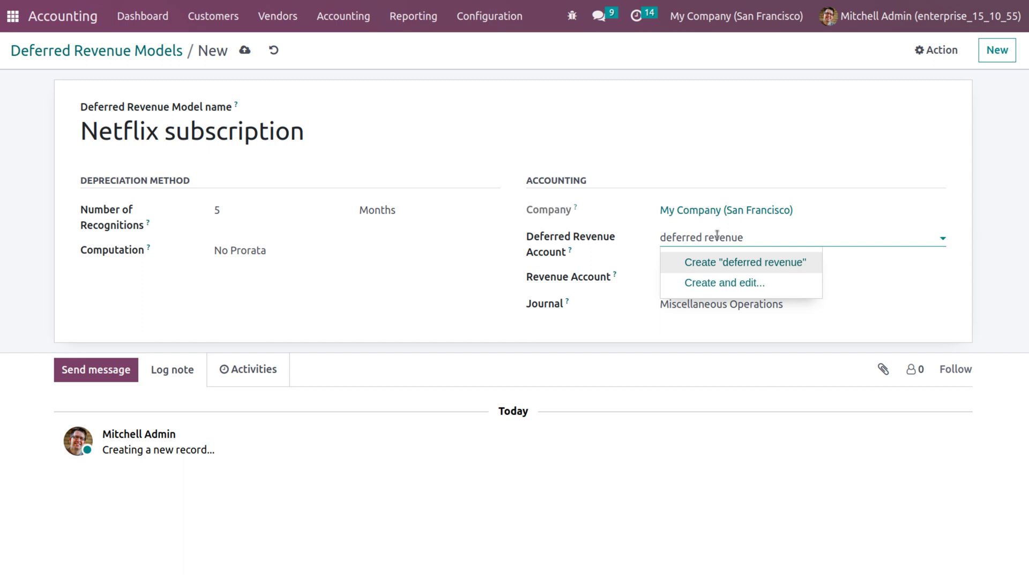
click(745, 263)
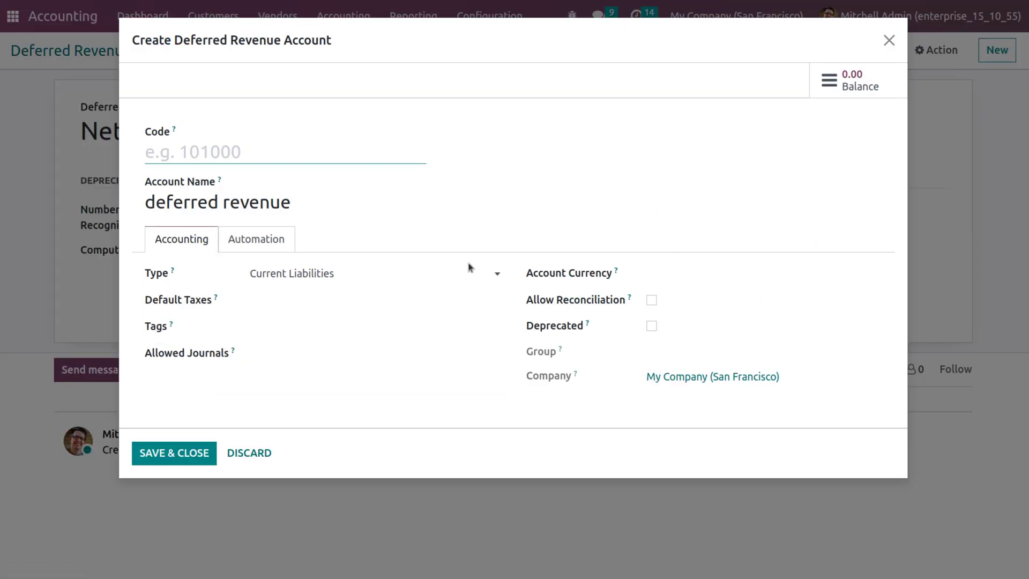
text(101210)
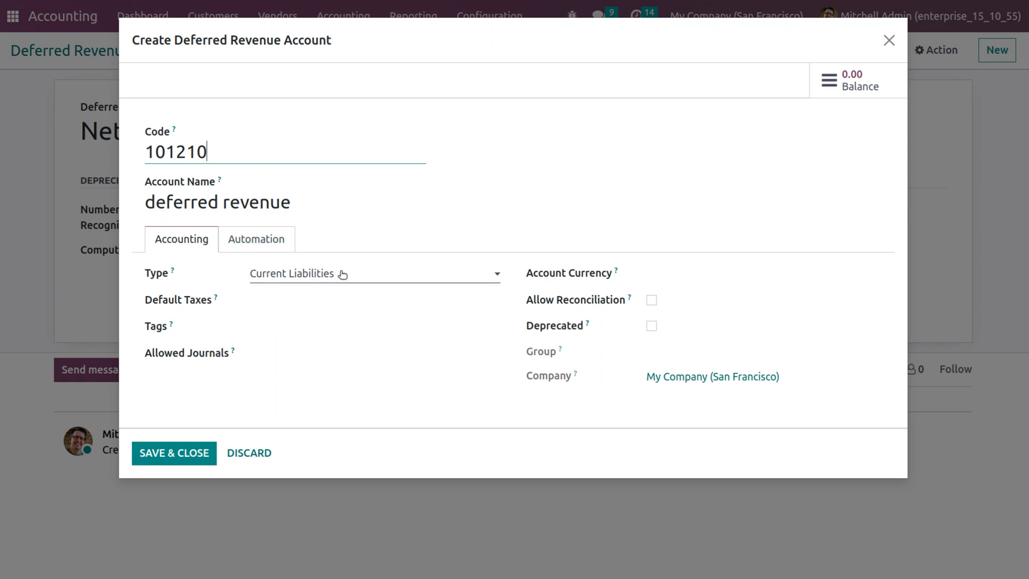
click(280, 246)
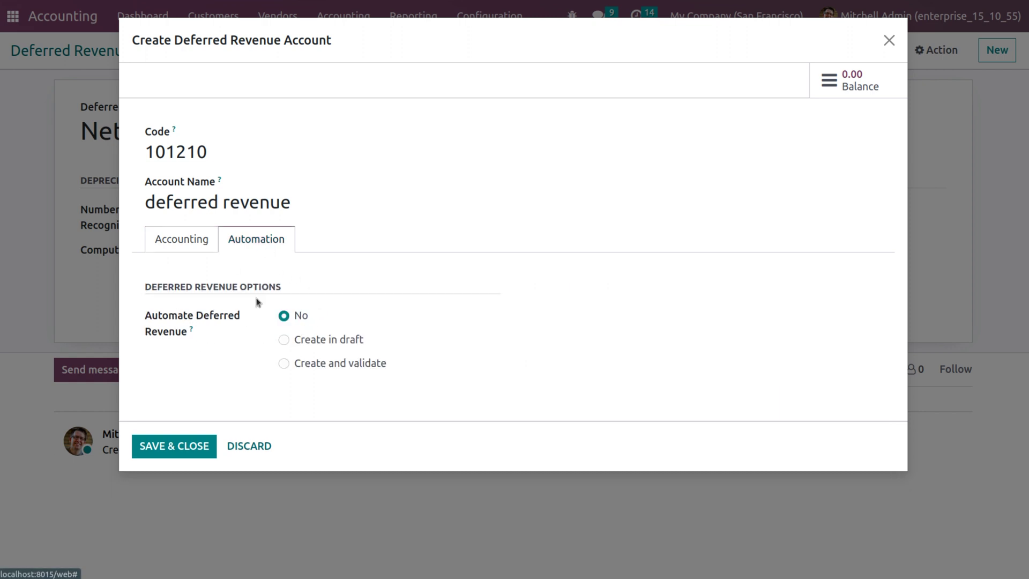
click(186, 446)
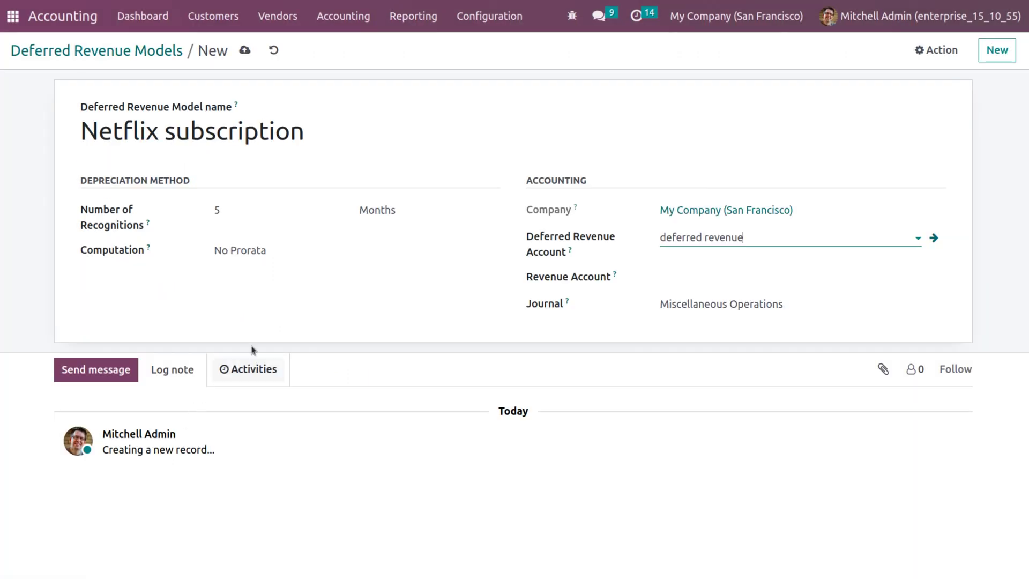
Create an account named "revenue account" with code 101021010 as the model's Revenue Account, and save the model
click(679, 271)
text(re)
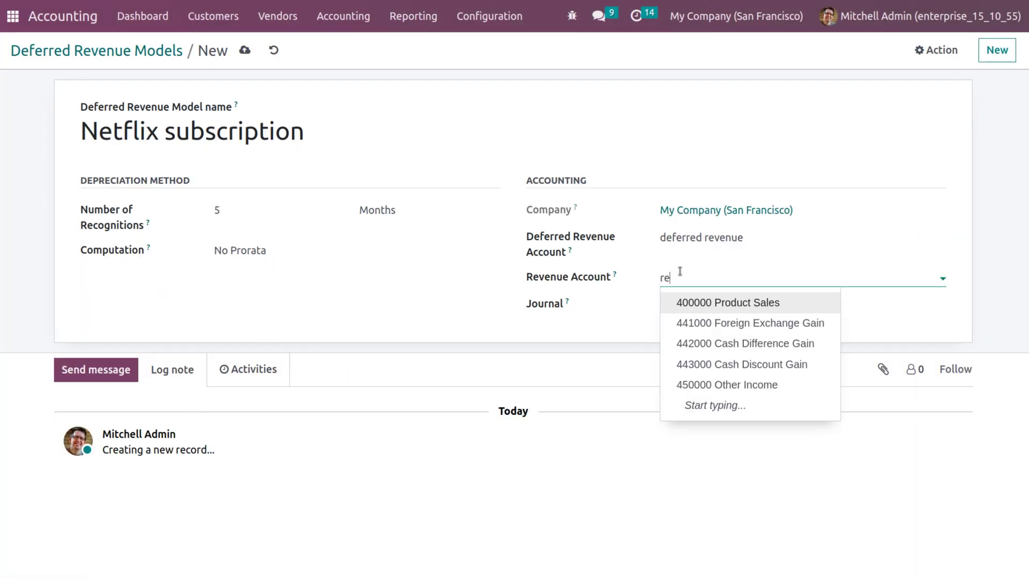
text(ve)
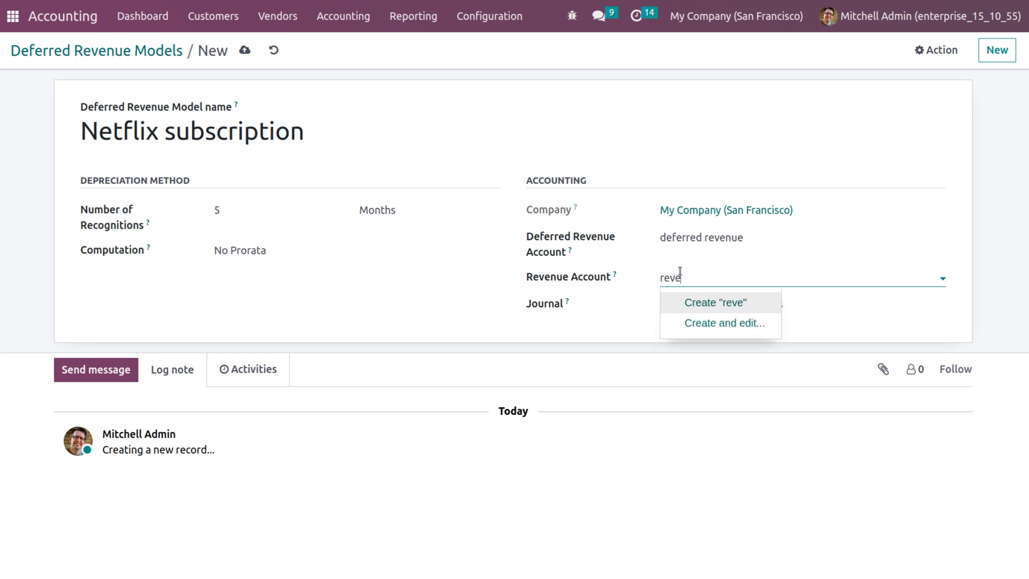
text(nue acco)
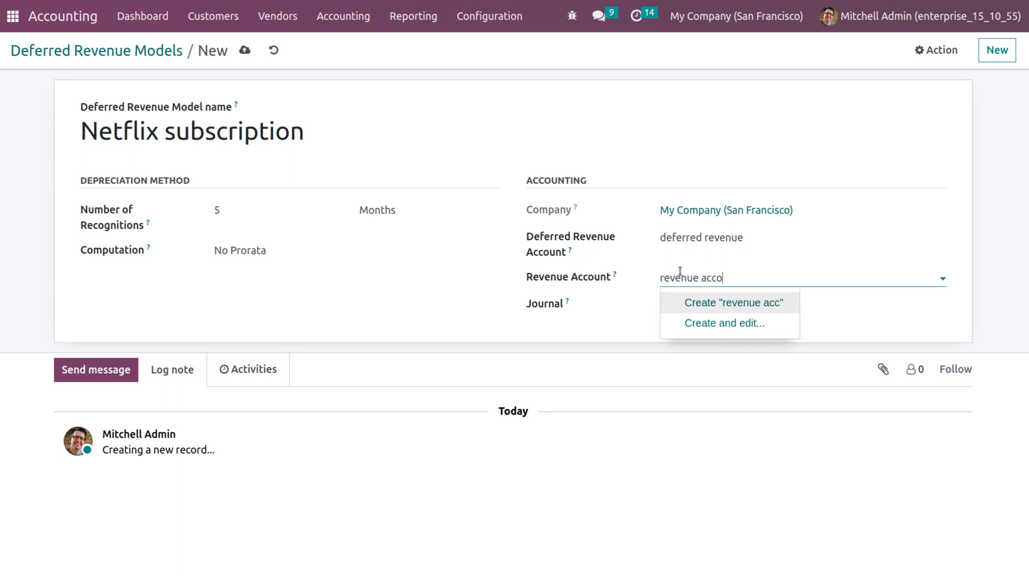
text(unt)
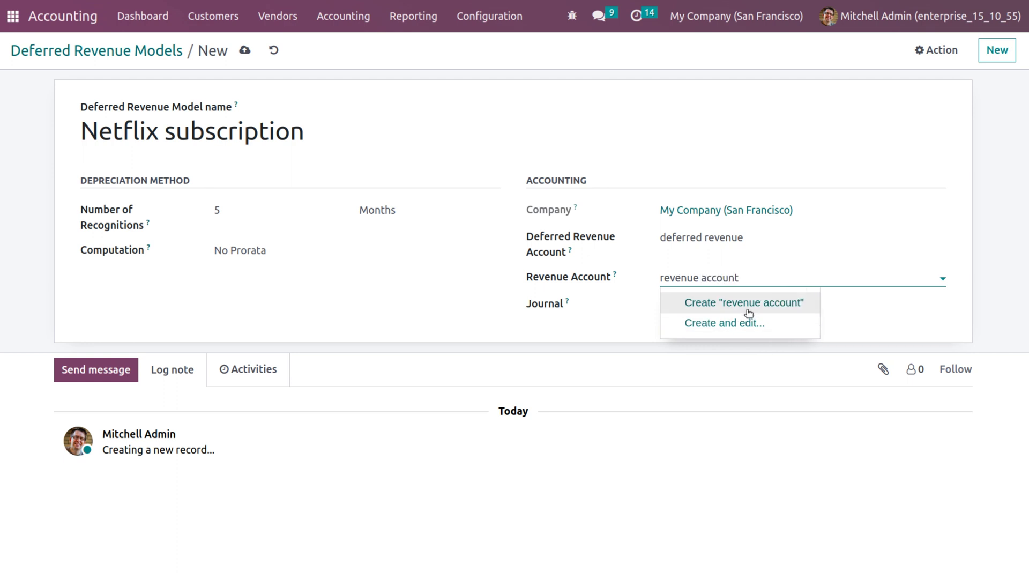
click(747, 305)
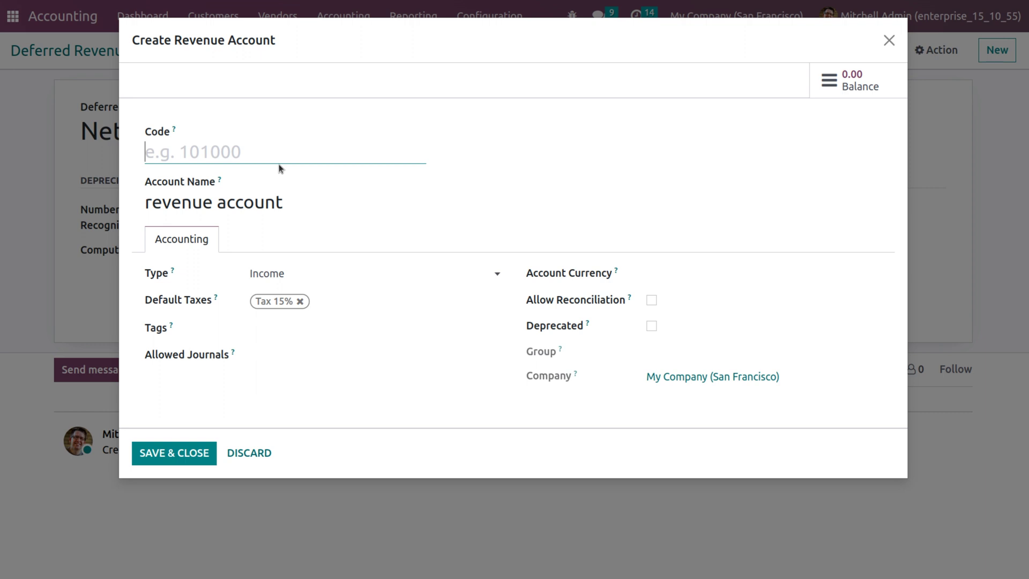
text(10)
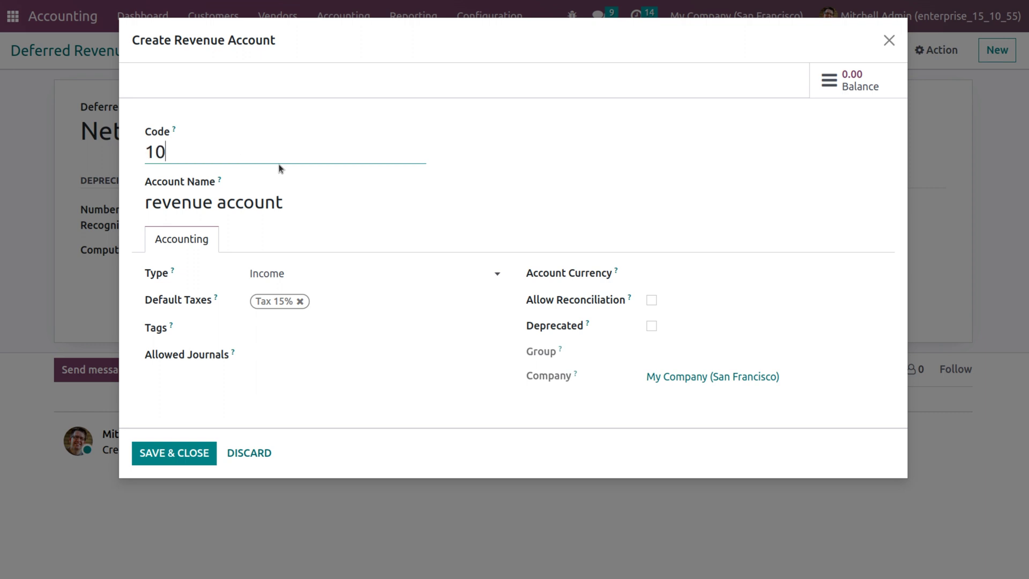
text(1021010)
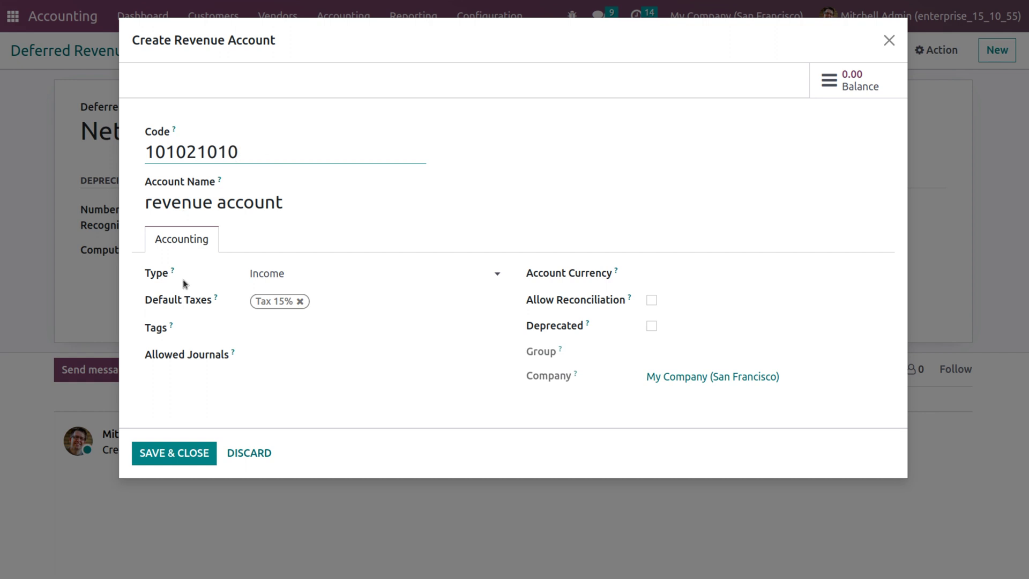
click(170, 454)
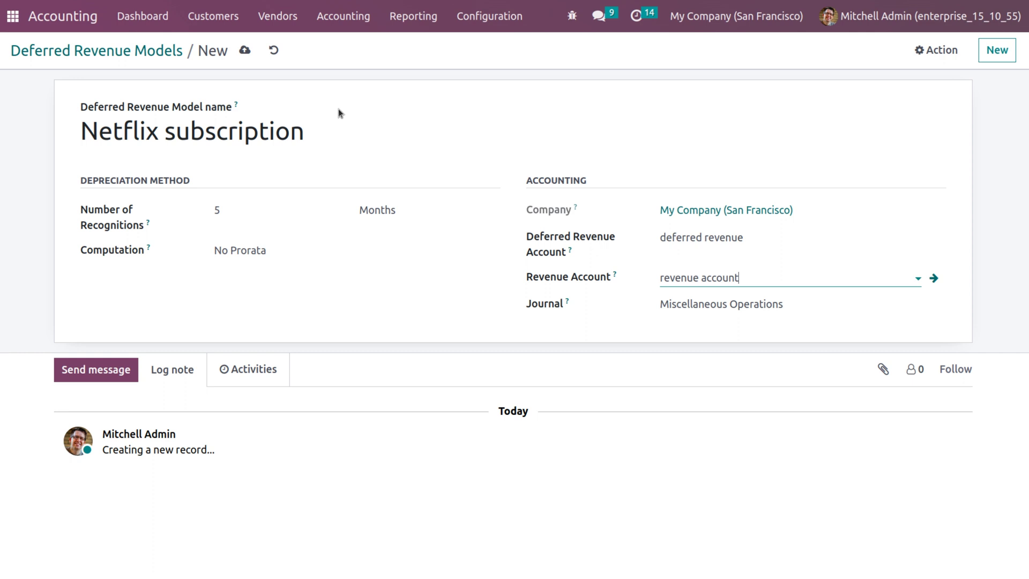
click(244, 50)
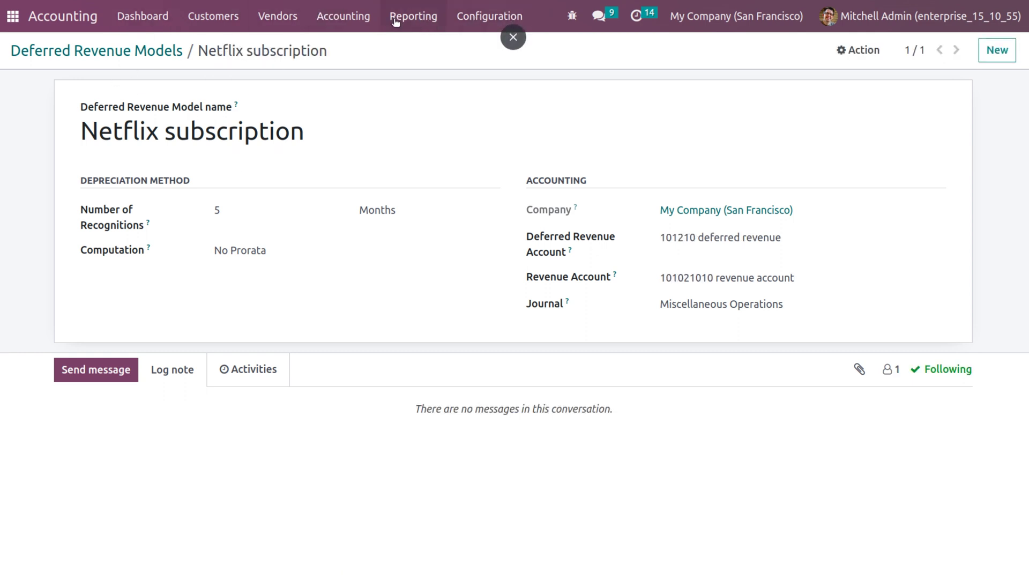
Start a new Deferred Revenues record and name it "Netflix subsciption"
click(350, 17)
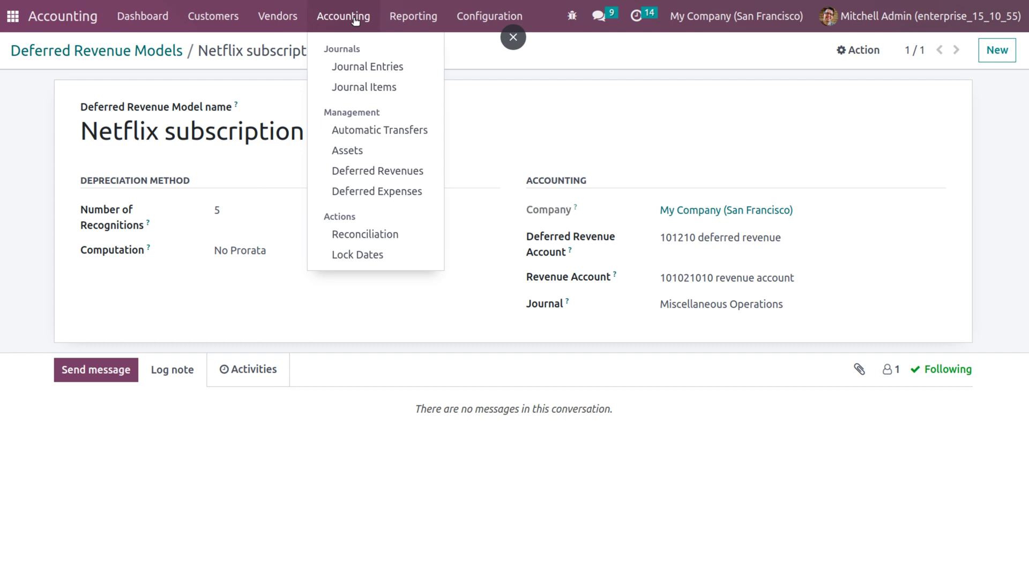
click(374, 172)
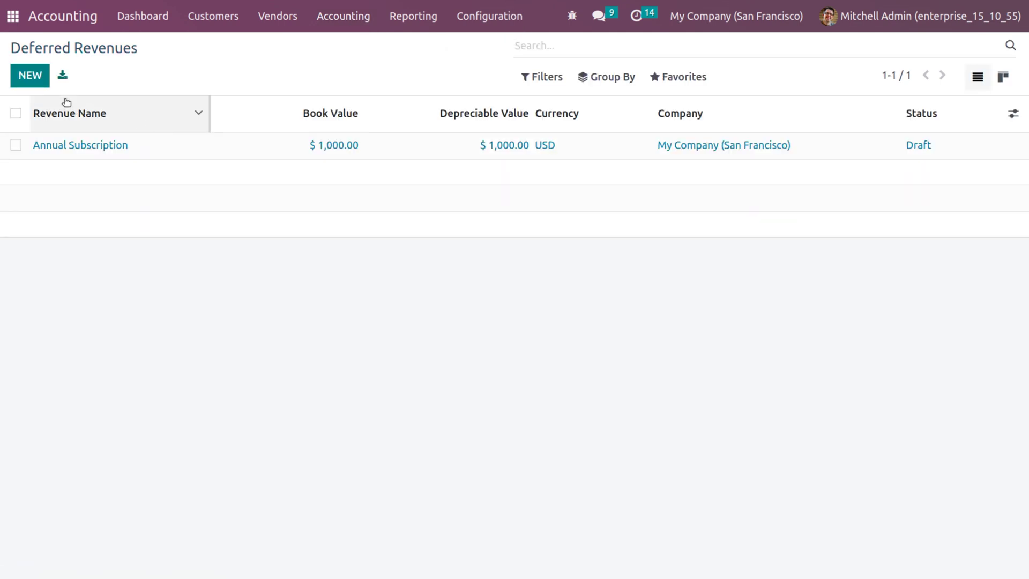
click(38, 86)
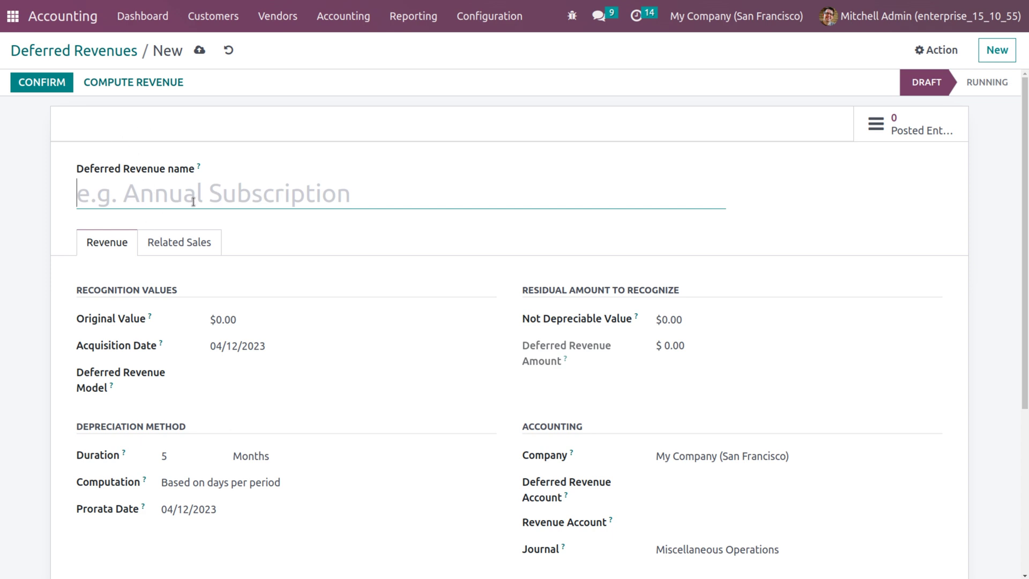
text(Nrt)
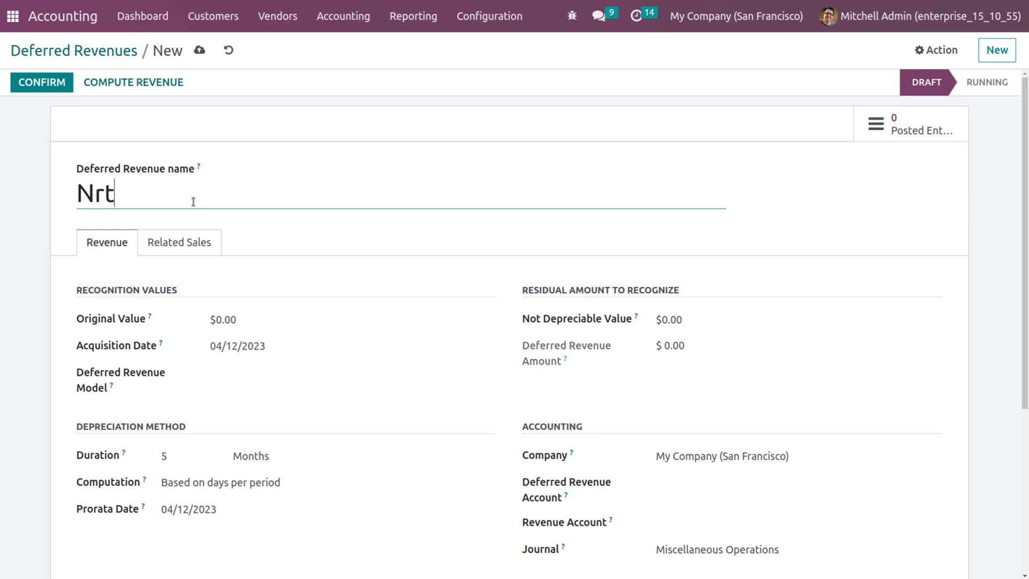
key(BackSpace)
key(BackSpace)
text(etflix subs)
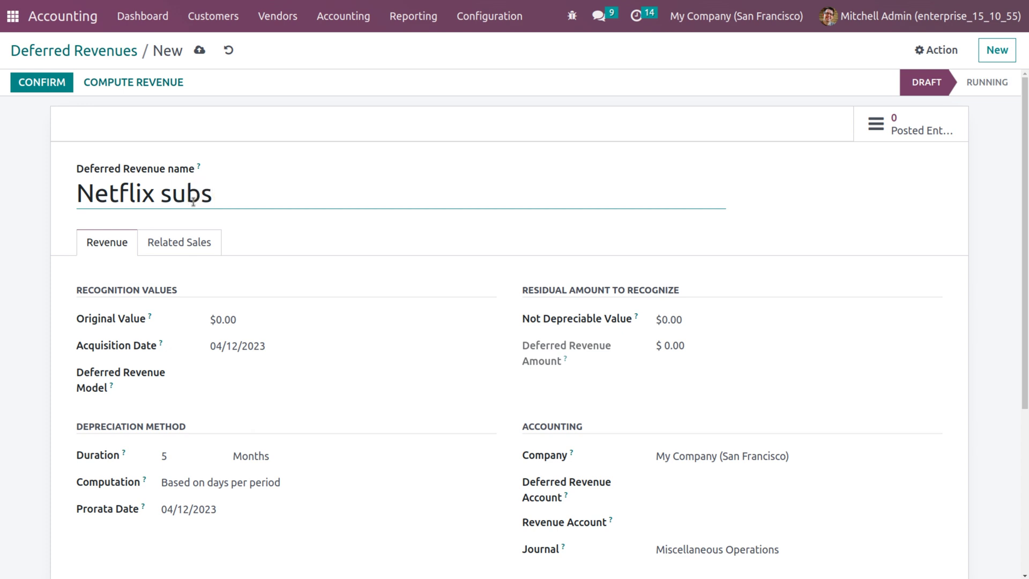
text(ciption)
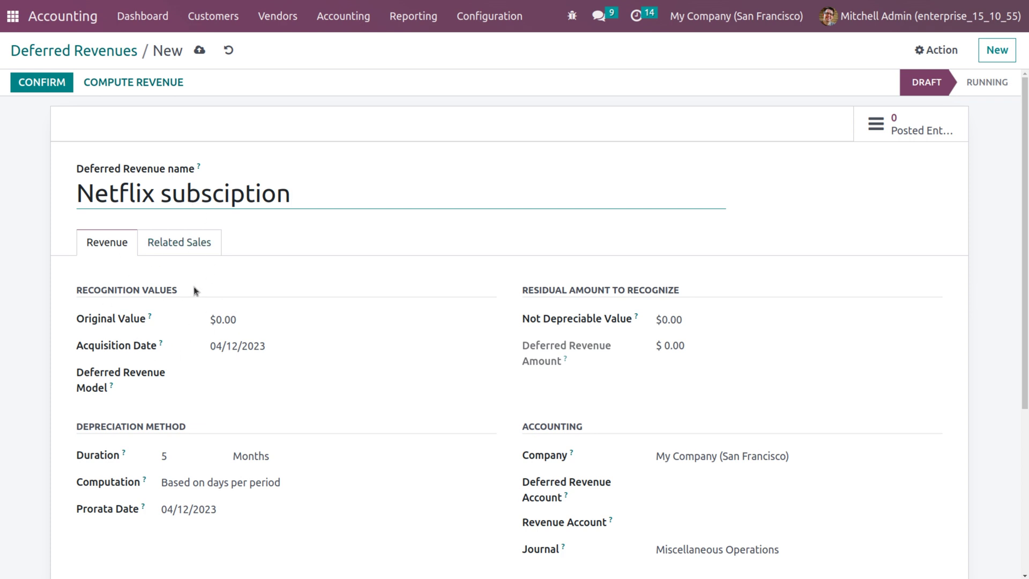
Set the deferred revenue's Original Value to $1000
click(246, 314)
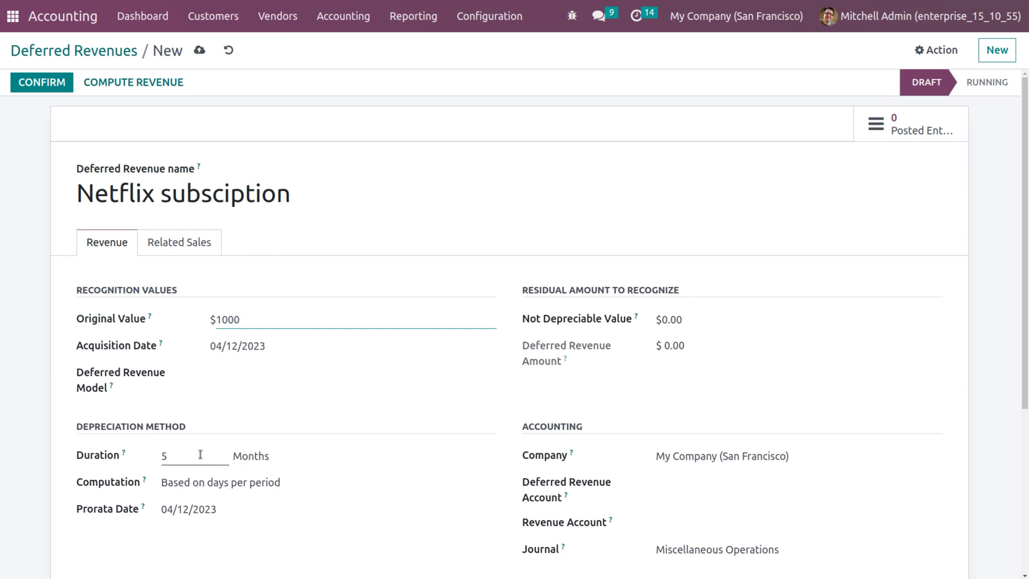
Set the deferred revenue's Acquisition Date to 04/01/2023
click(255, 349)
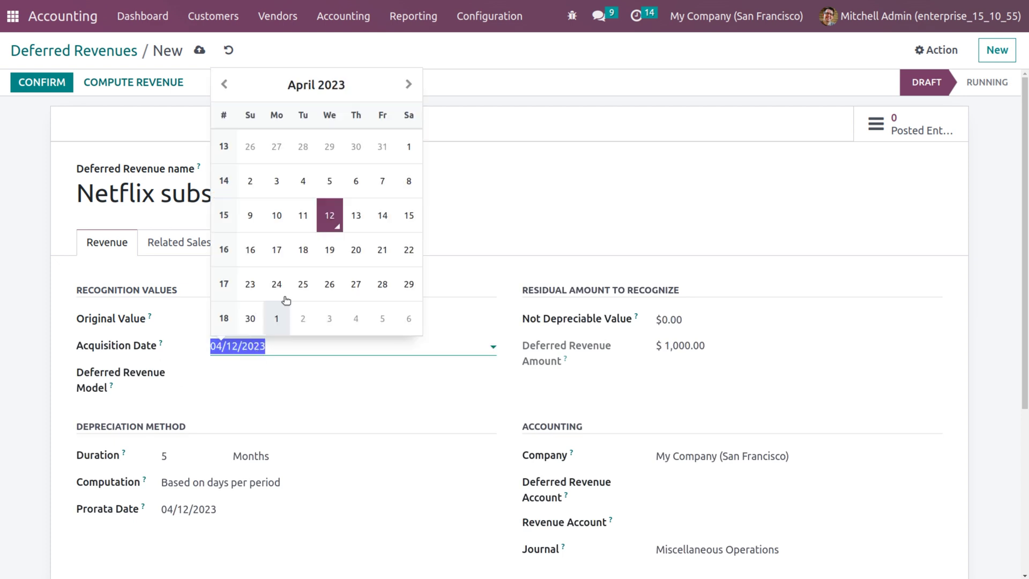
click(394, 154)
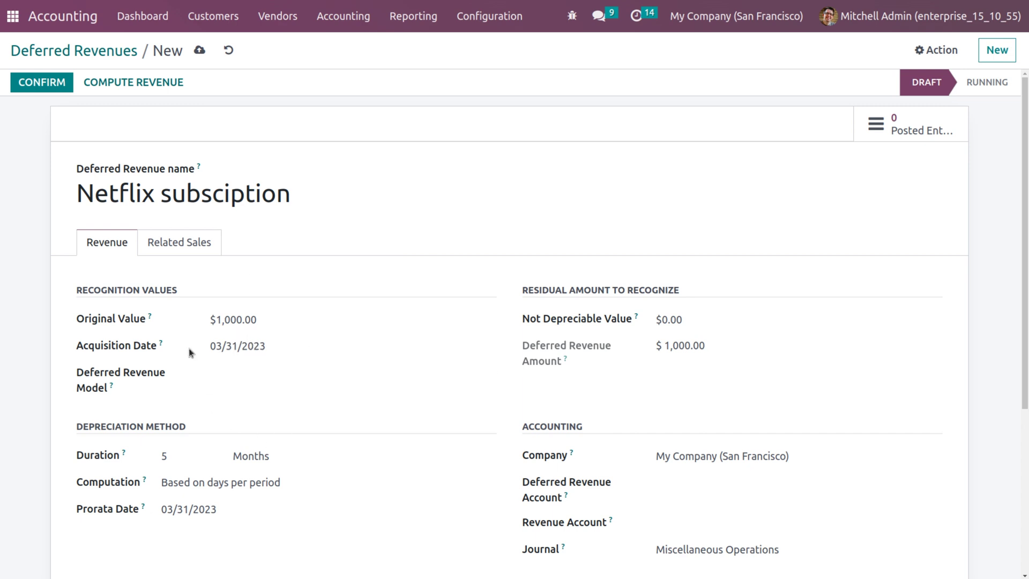
click(242, 348)
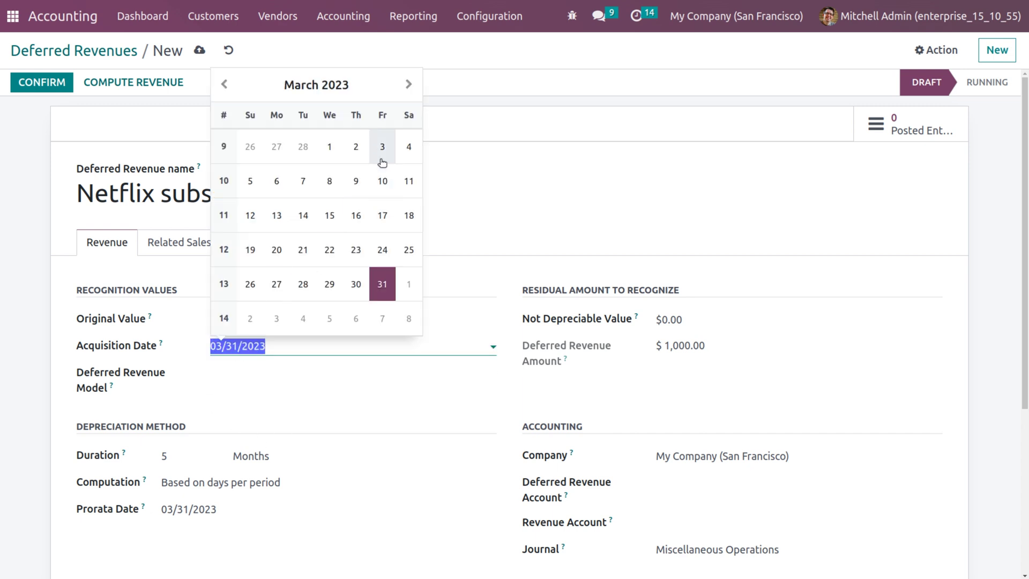
click(408, 86)
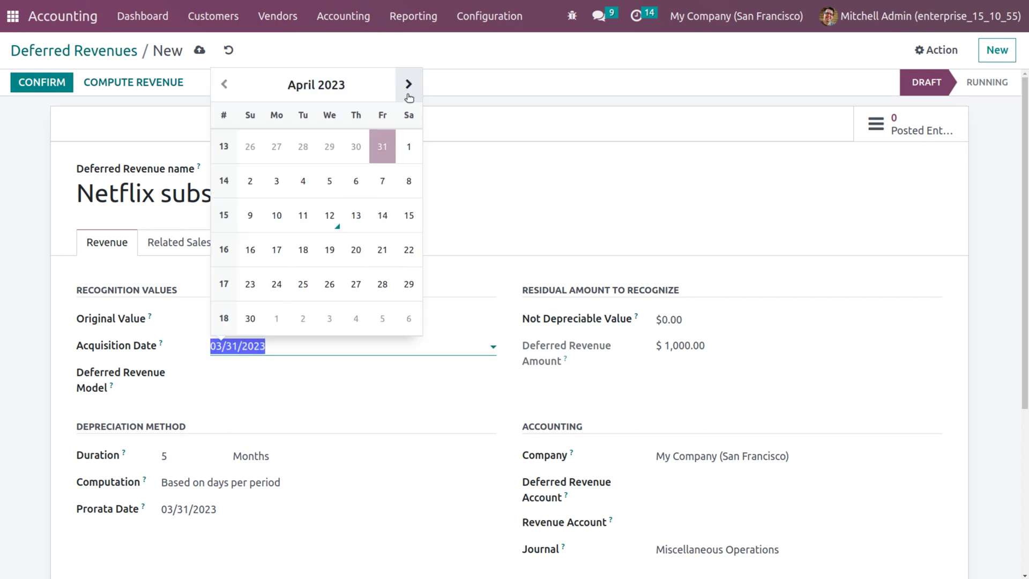
click(410, 159)
Apply the "Netflix subscription" deferred revenue model to the record and open its revenue board
click(231, 382)
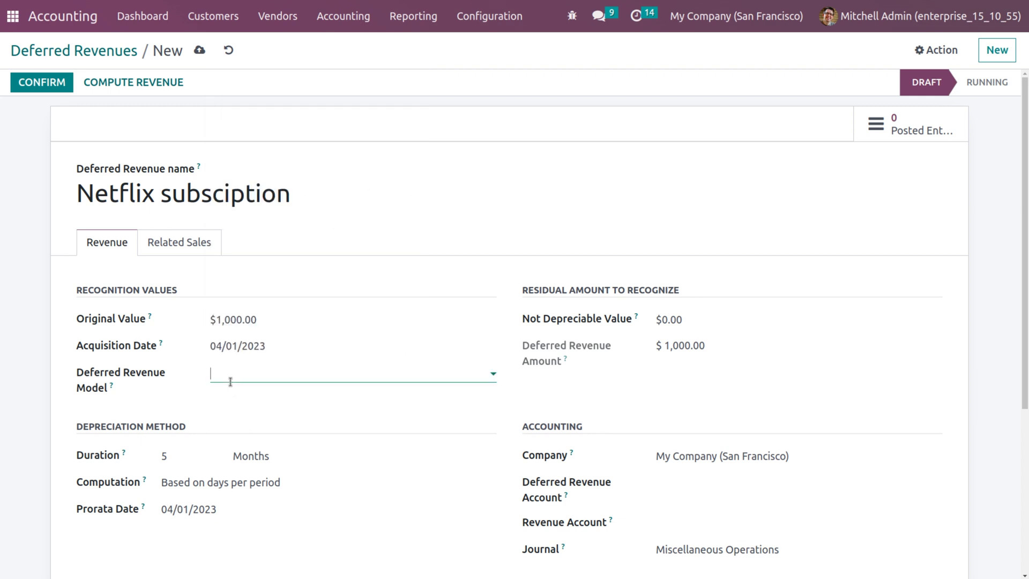
click(250, 420)
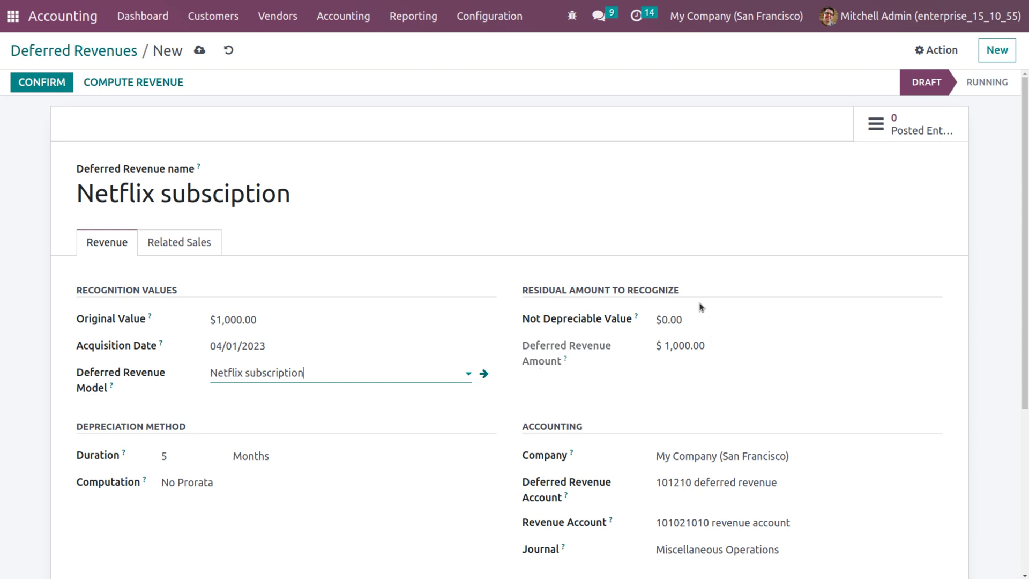
click(692, 317)
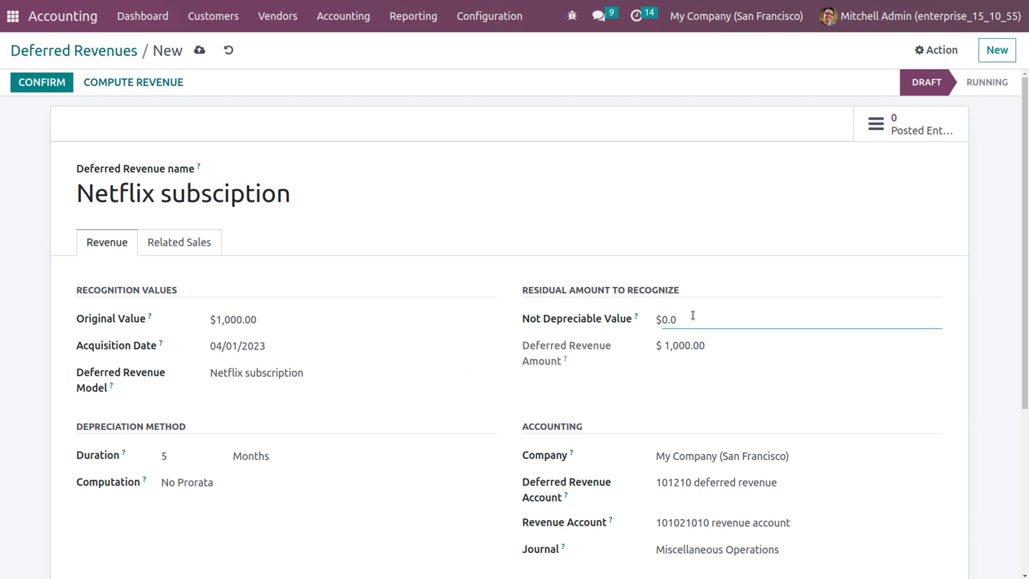
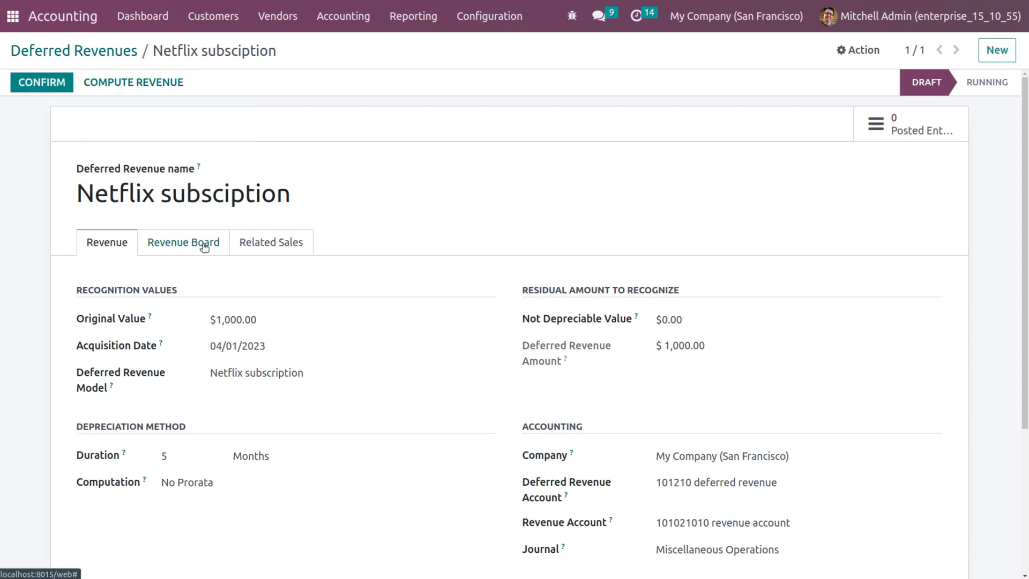
click(204, 246)
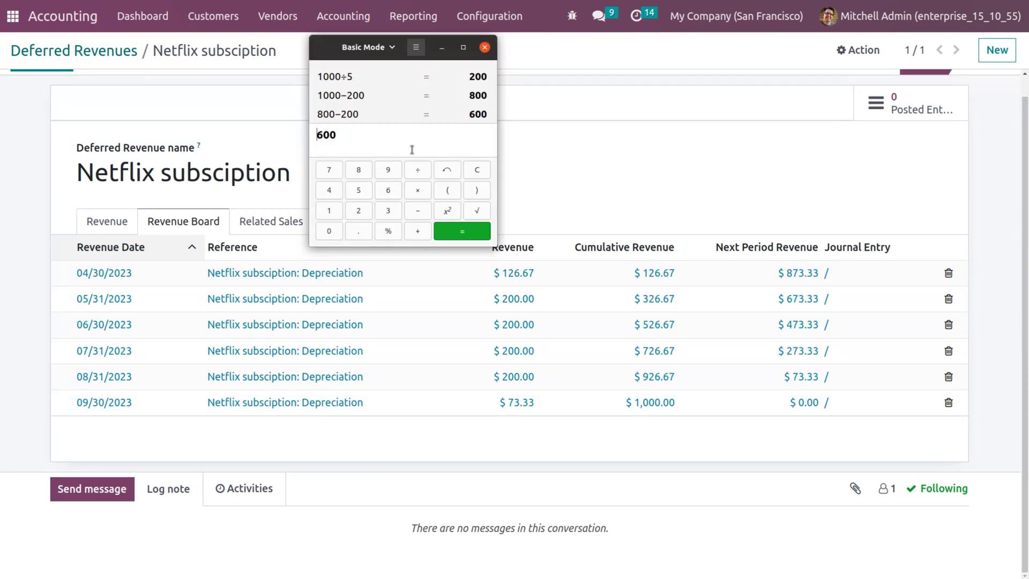
Clear the previous result in the calculator and divide 1000 by 5 to get the monthly revenue
key(BackSpace)
key(BackSpace)
key(BackSpace)
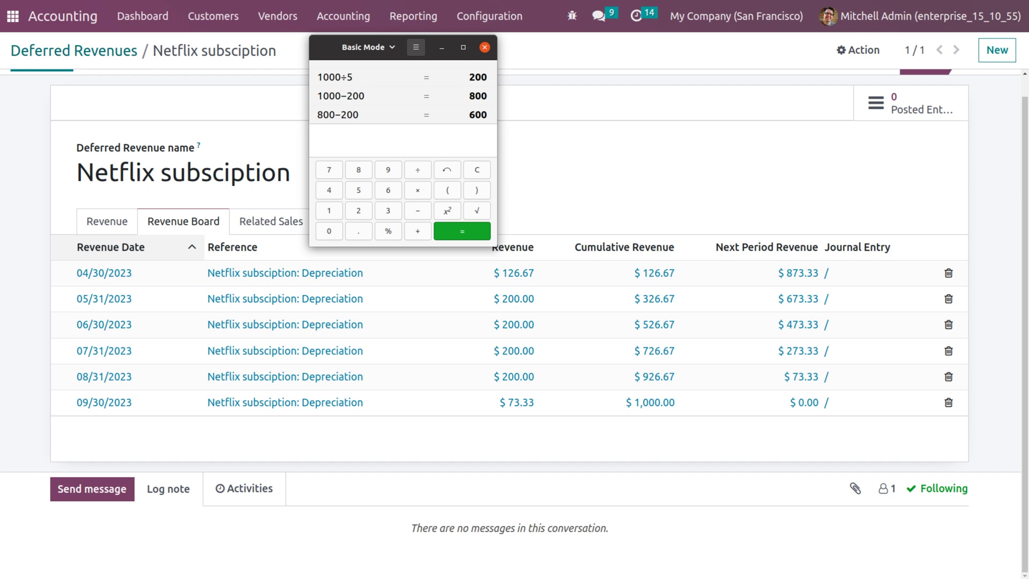
text(100)
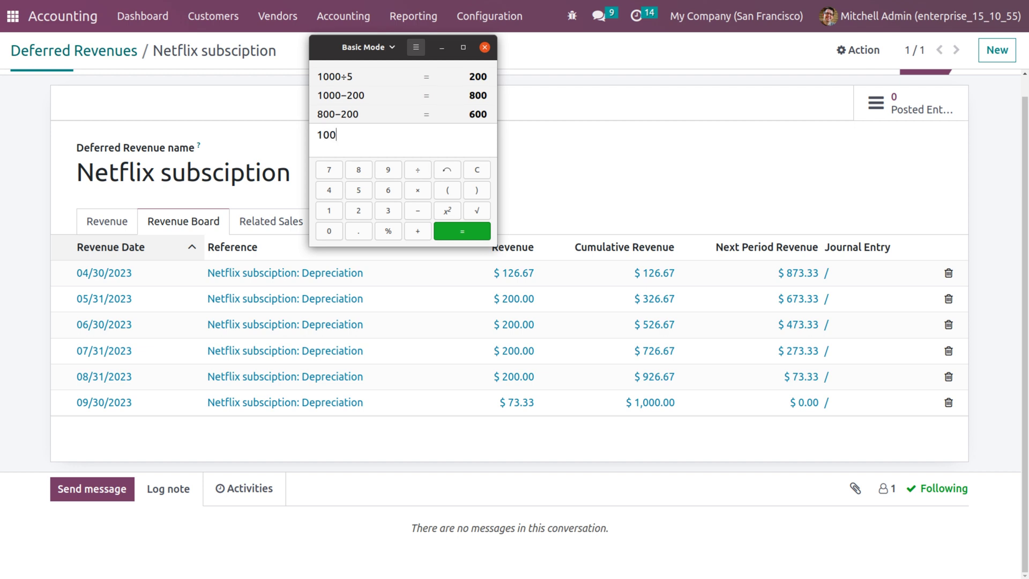
text(0/5)
key(Return)
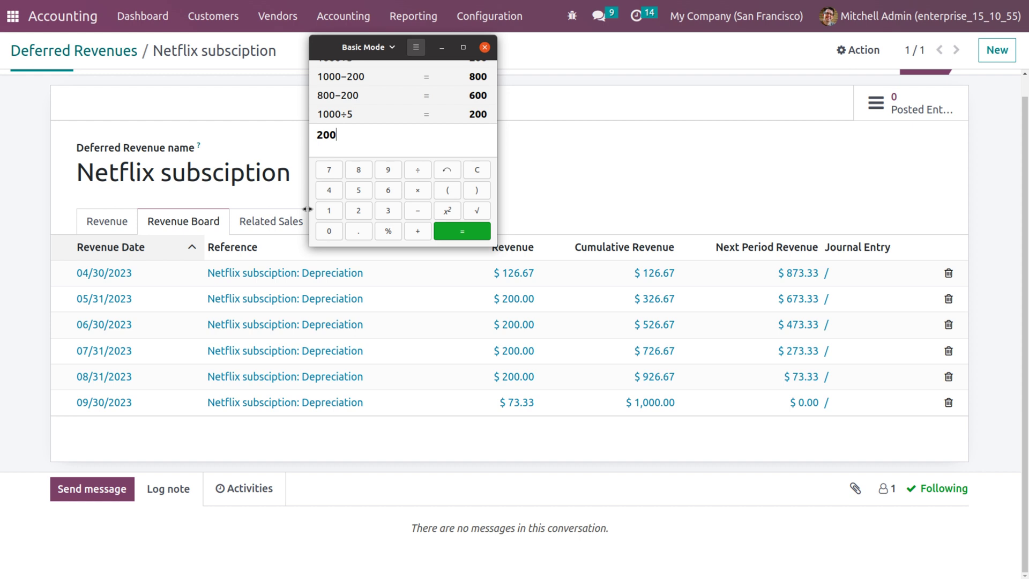
Divide the monthly amount by 30 and multiply the daily rate by (30-12+1) to check April's revenue
text(/)
text(30)
key(Return)
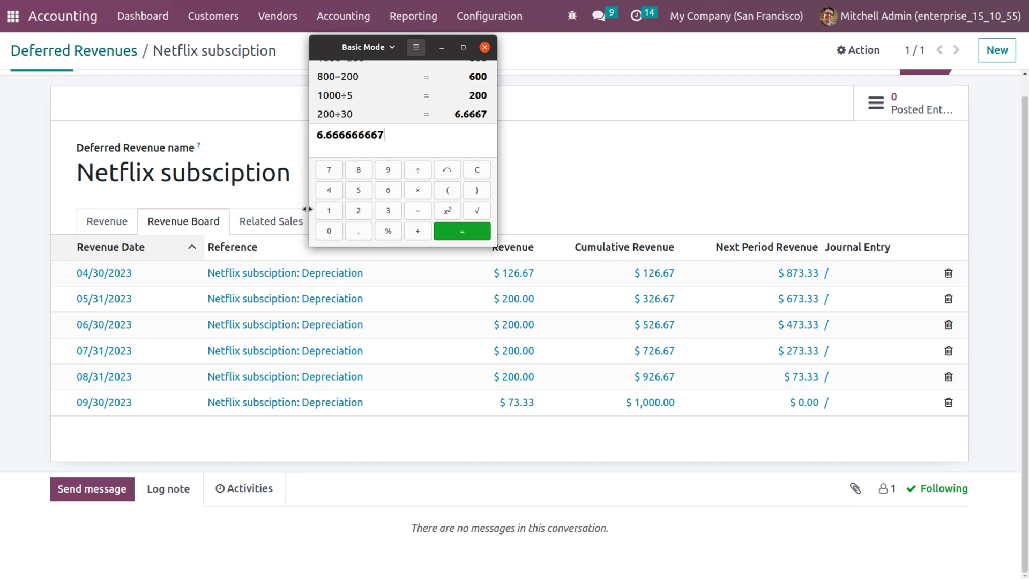
text(()
text(30)
text(-)
text(1)
text(2)
text(+)
text(1)
text())
key(Return)
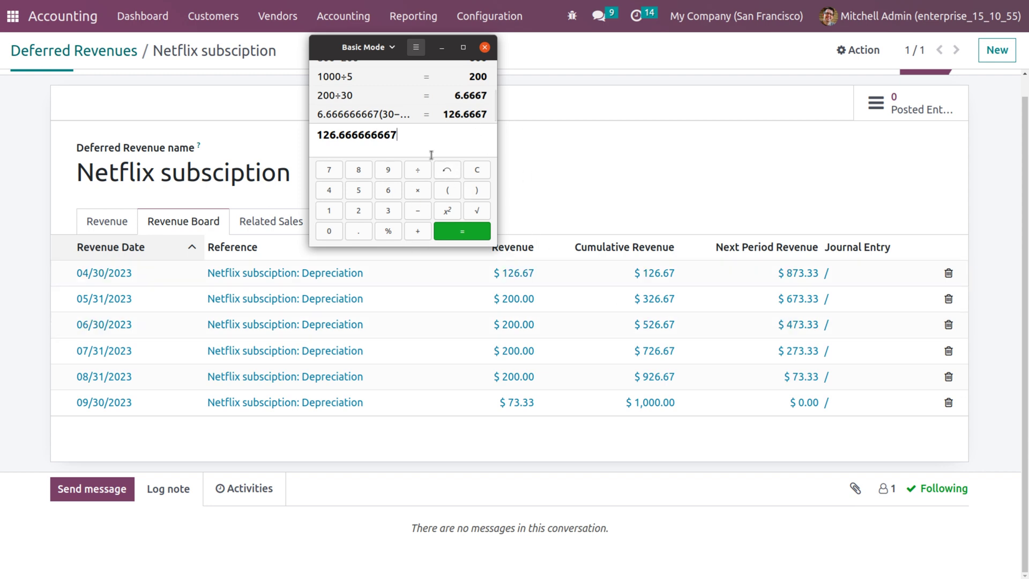
Subtract the calculated April revenue from 1000 to check the first line's next period revenue
key(Left)
key(Left)
key(Left)
key(Left)
key(Left)
key(Left)
key(Left)
key(Left)
key(Left)
key(Left)
key(Left)
key(Left)
key(Left)
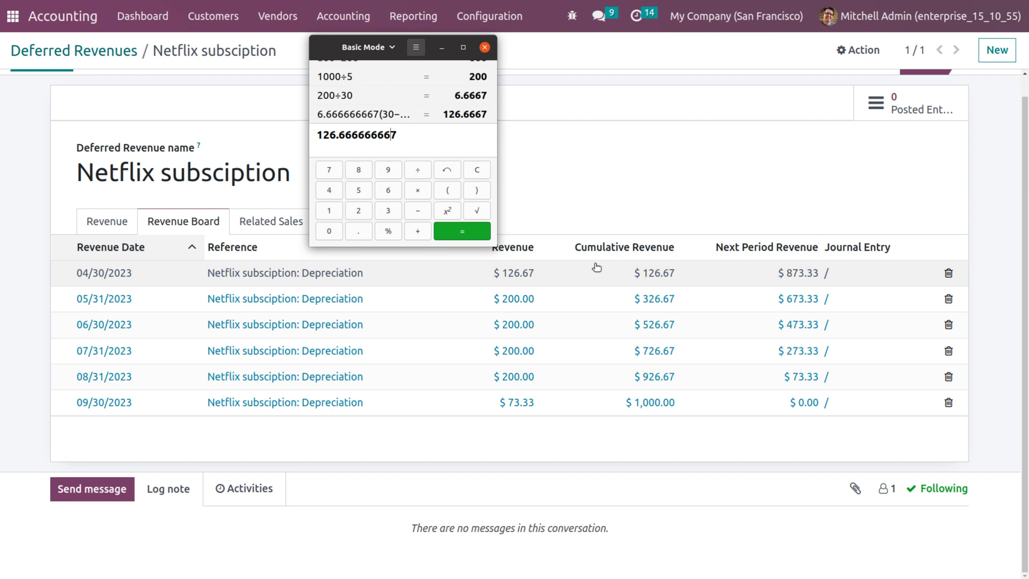
text(1000)
text(-)
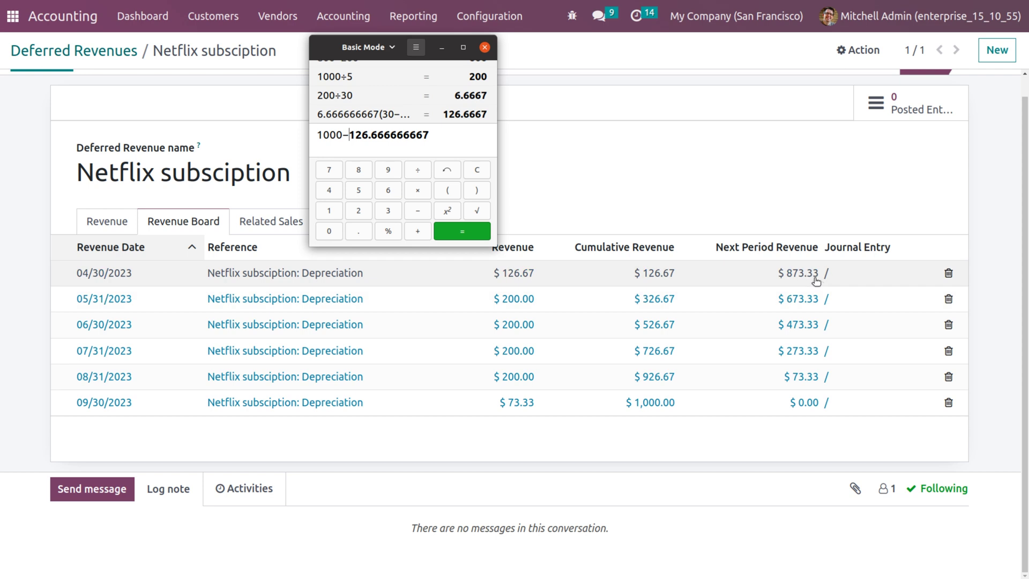
key(Return)
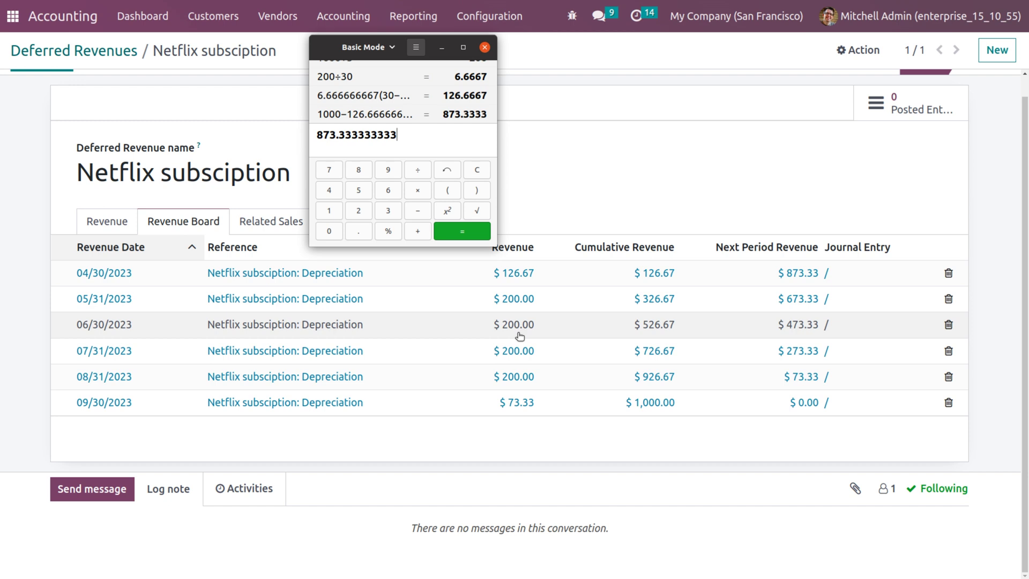
Clear the remaining-amount result and recalculate 1000 divided by 5 for the full-month revenue lines
key(BackSpace)
key(BackSpace)
key(BackSpace)
key(BackSpace)
key(BackSpace)
key(BackSpace)
key(BackSpace)
key(BackSpace)
key(BackSpace)
key(BackSpace)
key(BackSpace)
key(BackSpace)
key(BackSpace)
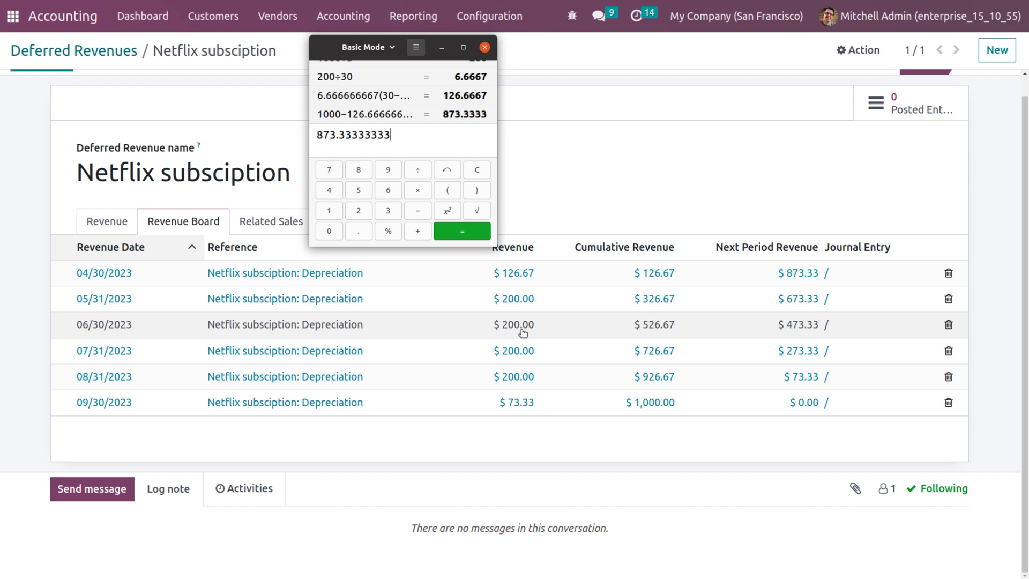
text(1000)
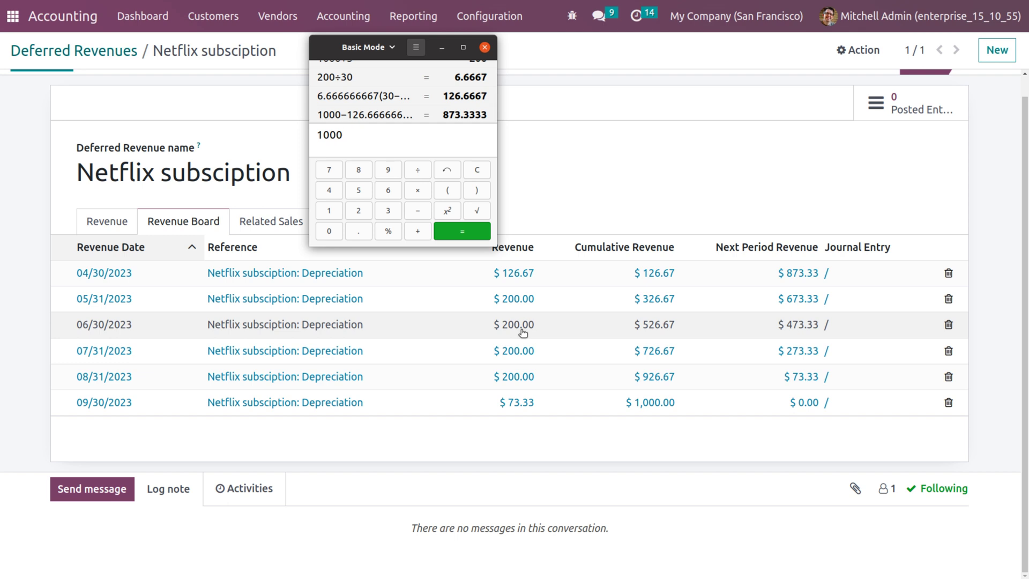
key(BackSpace)
key(BackSpace)
key(BackSpace)
key(BackSpace)
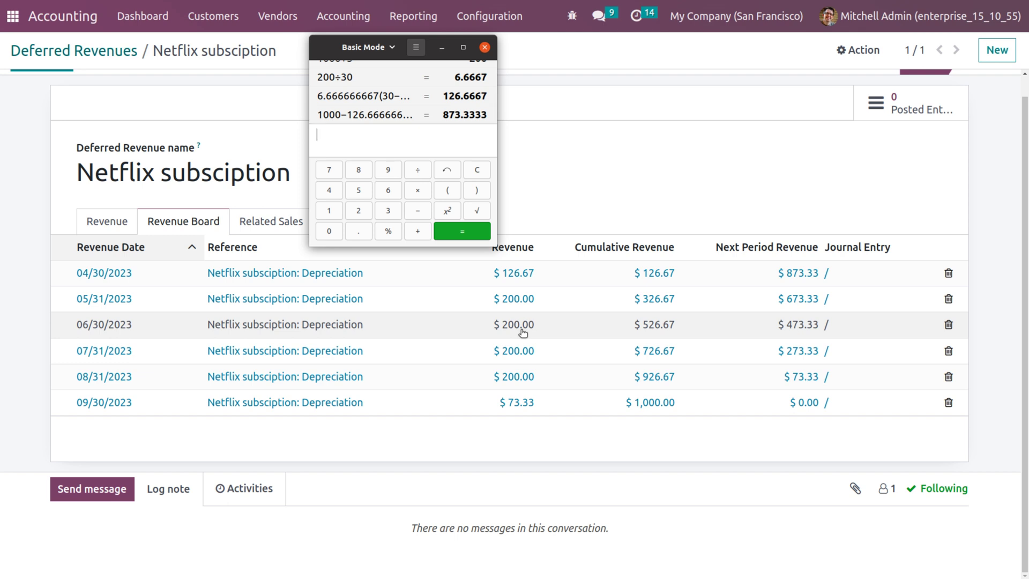
text(1000)
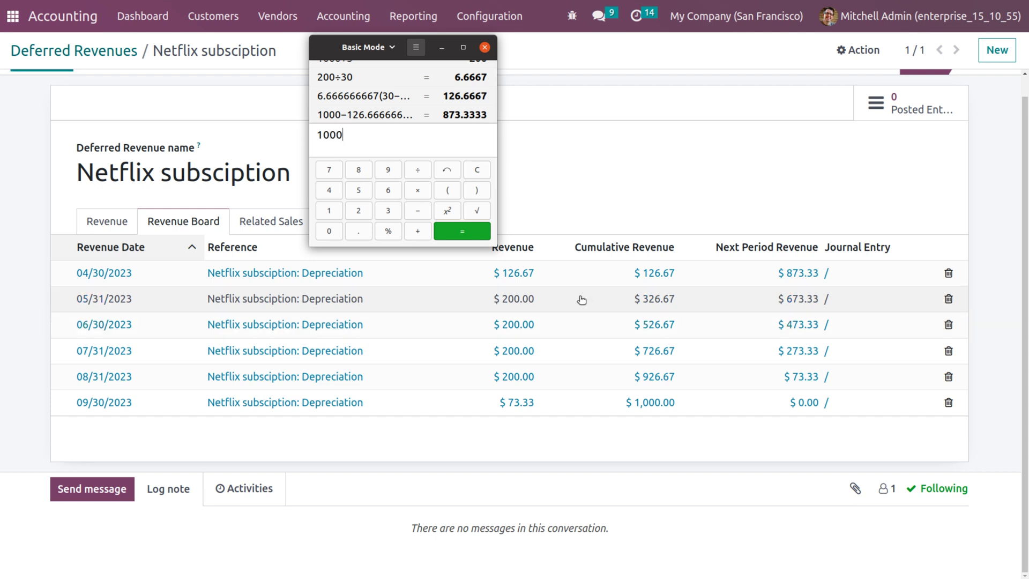
text(/5)
key(Return)
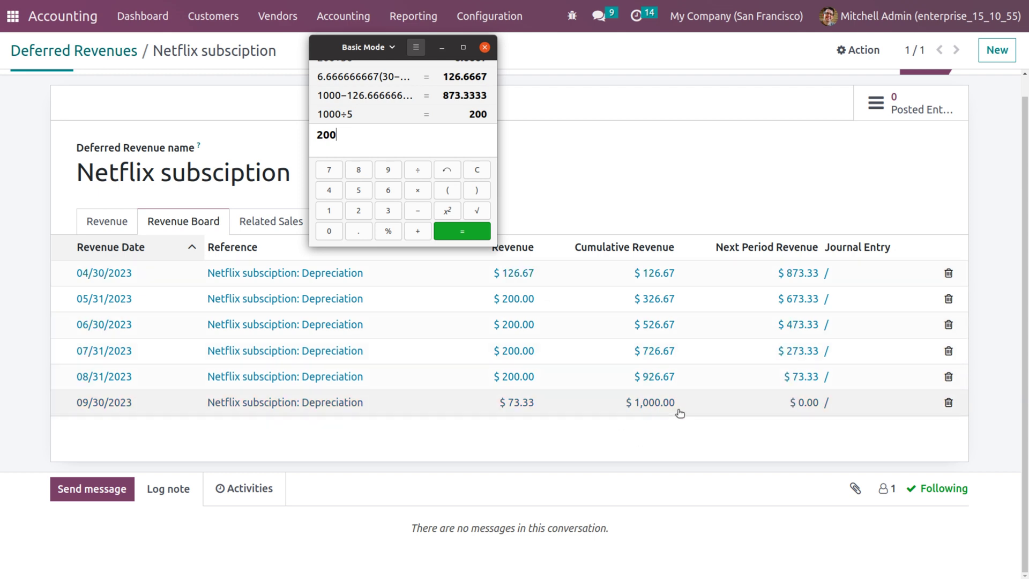
Set the deferred revenue's Computation to "Based on days per period" and save the record
click(99, 225)
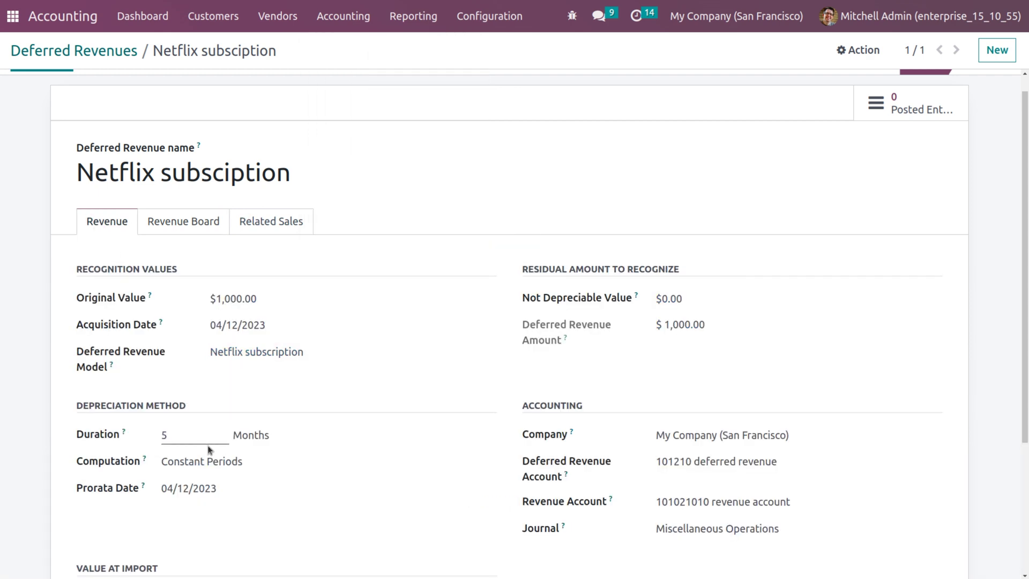
click(215, 461)
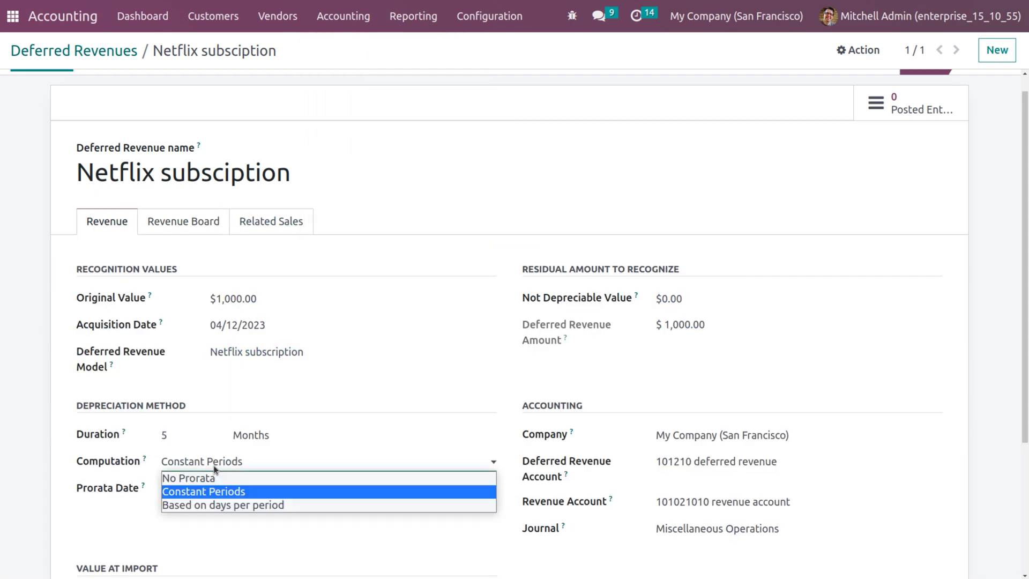
click(224, 506)
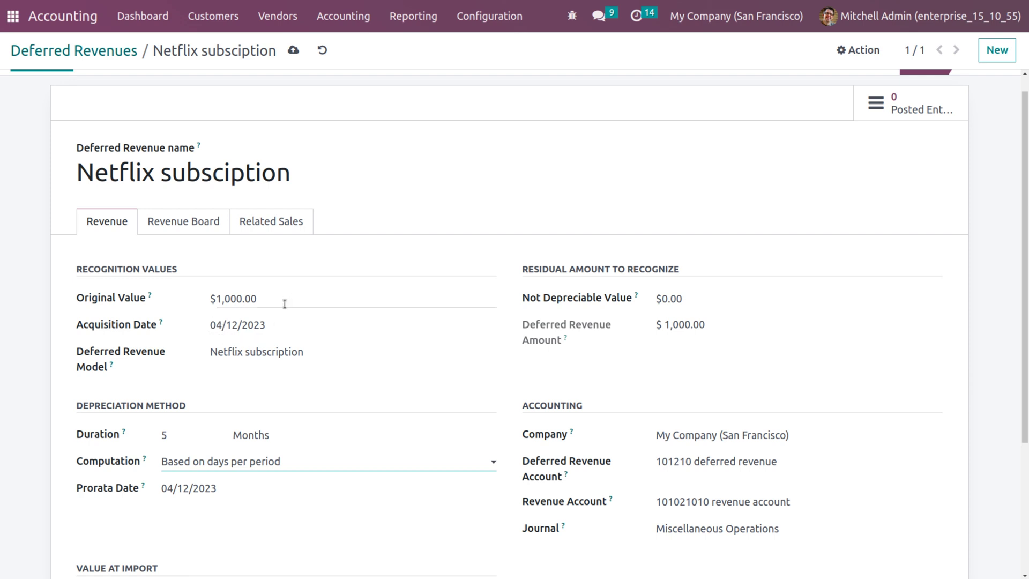
click(293, 50)
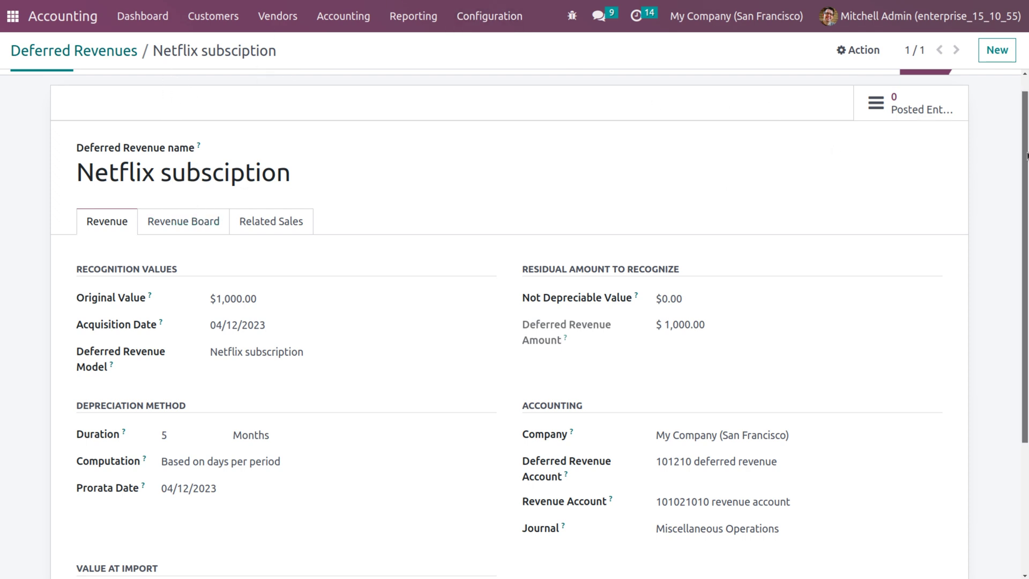
Recompute the revenue for the Netflix subscription record and open its revenue board
click(1025, 72)
click(161, 86)
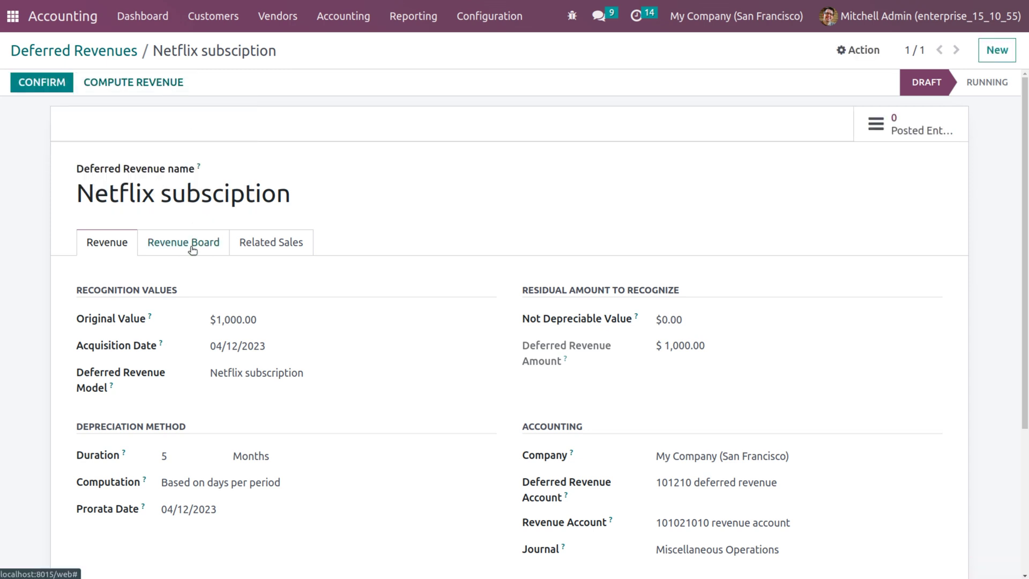
click(188, 247)
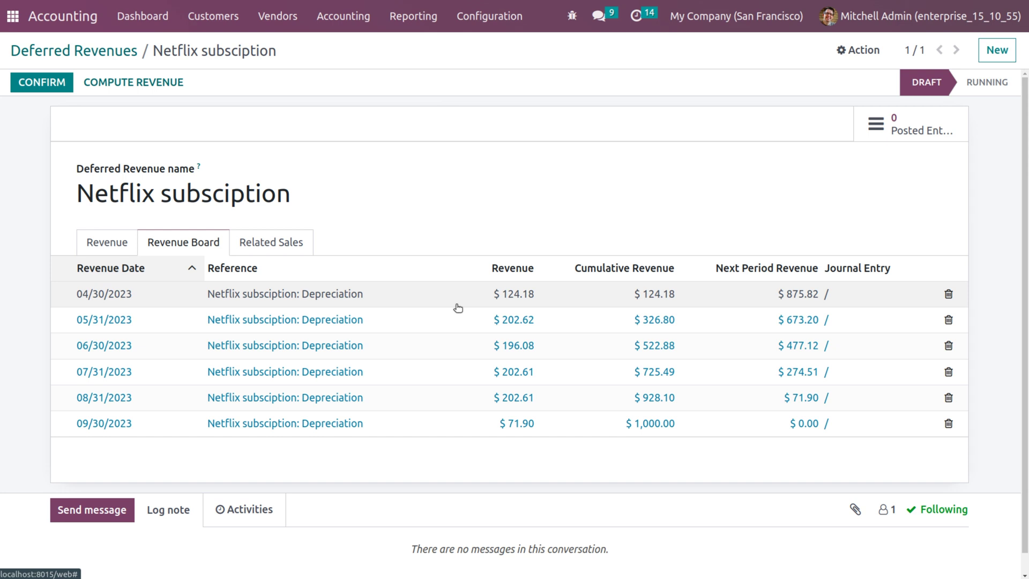
Open the calculator and divide 1000 by 153 to get the daily revenue rate
scroll(458, 307, down, 1)
key(XF86Calculator)
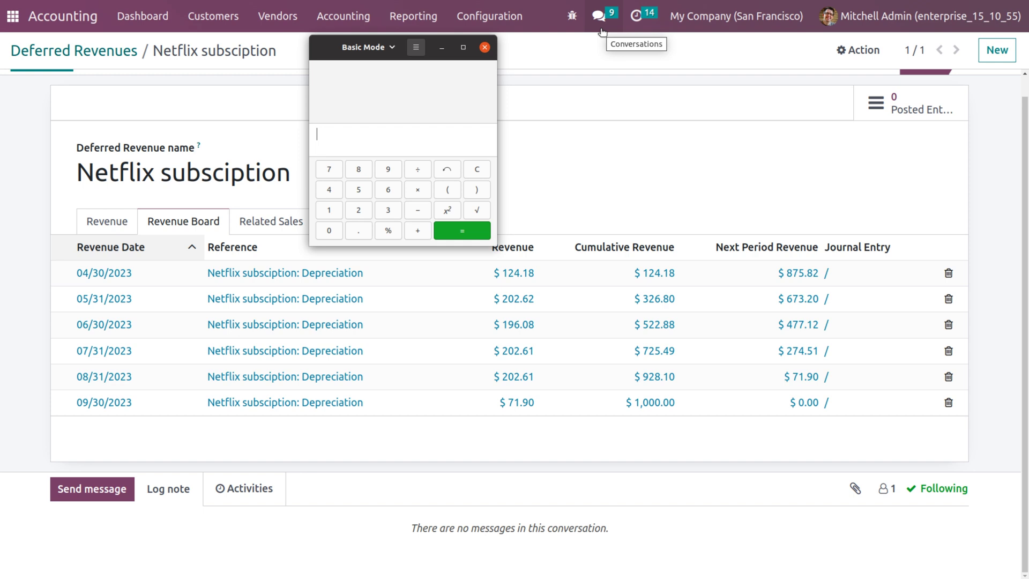
text(1000)
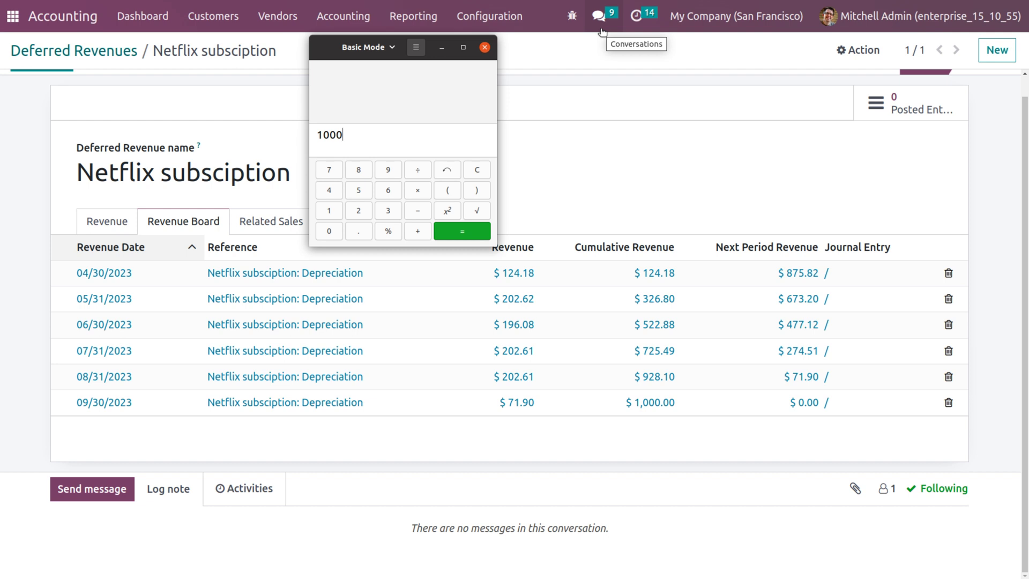
text(/)
text(15)
text(3)
key(Return)
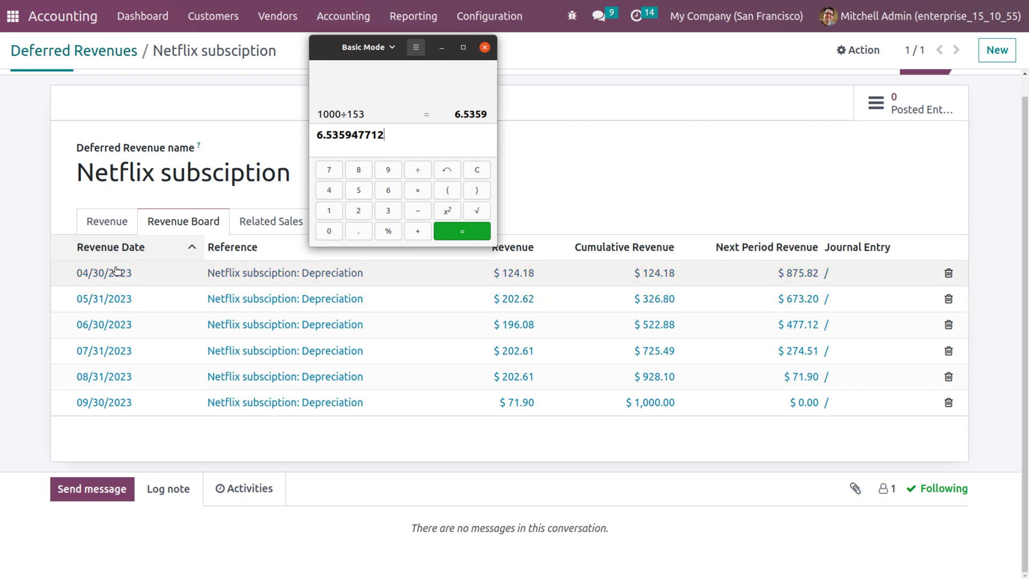
Multiply the 153-day daily rate by (30-12+1) to check the 04/30/2023 revenue line
text((30−)
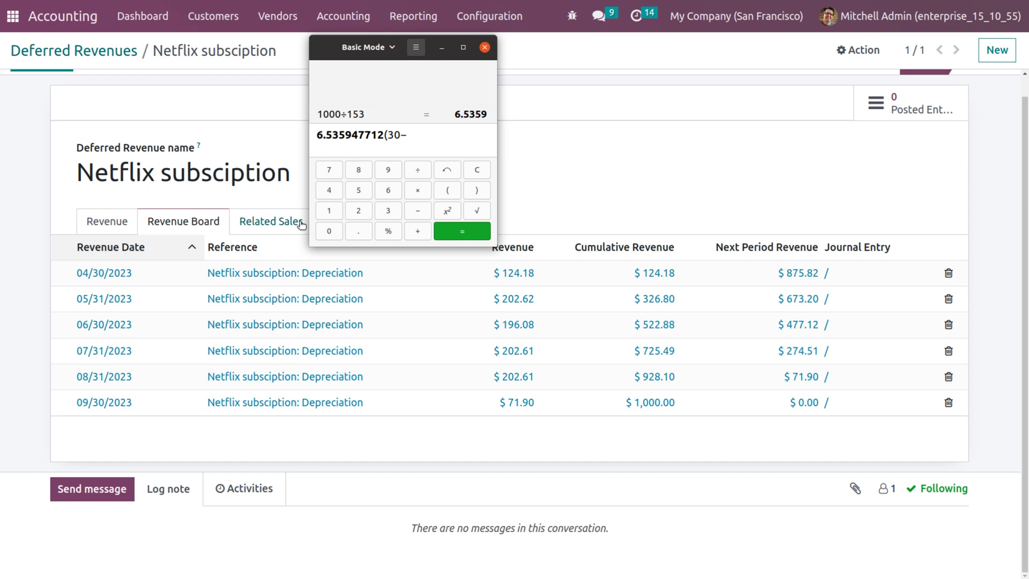
text(-12)
text(+1)
text())
click(462, 231)
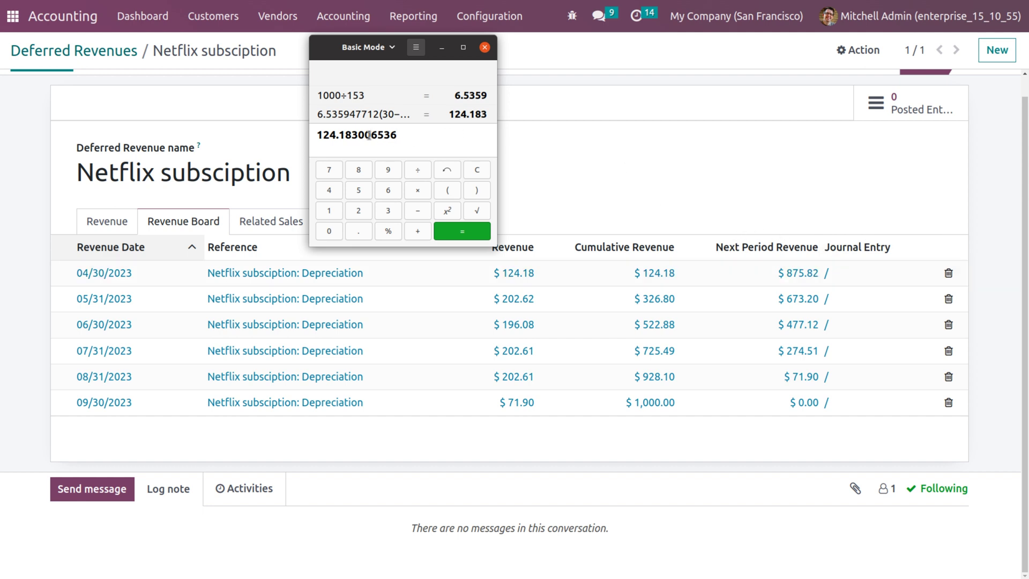
Subtract the calculated April revenue from 1000 to check the Next Period Revenue of the 04/30/2023 line
key(Home)
text(1000)
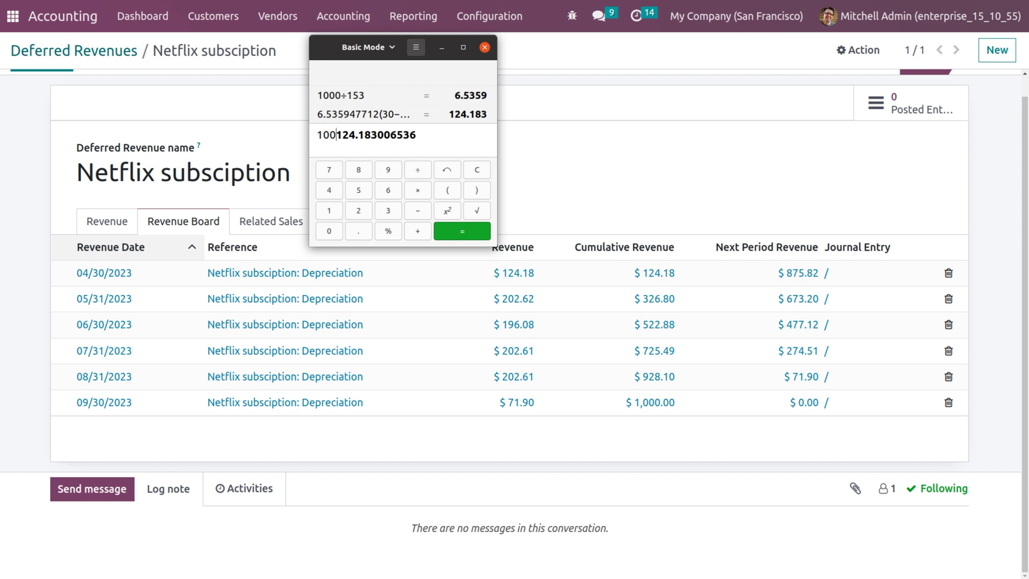
text(-)
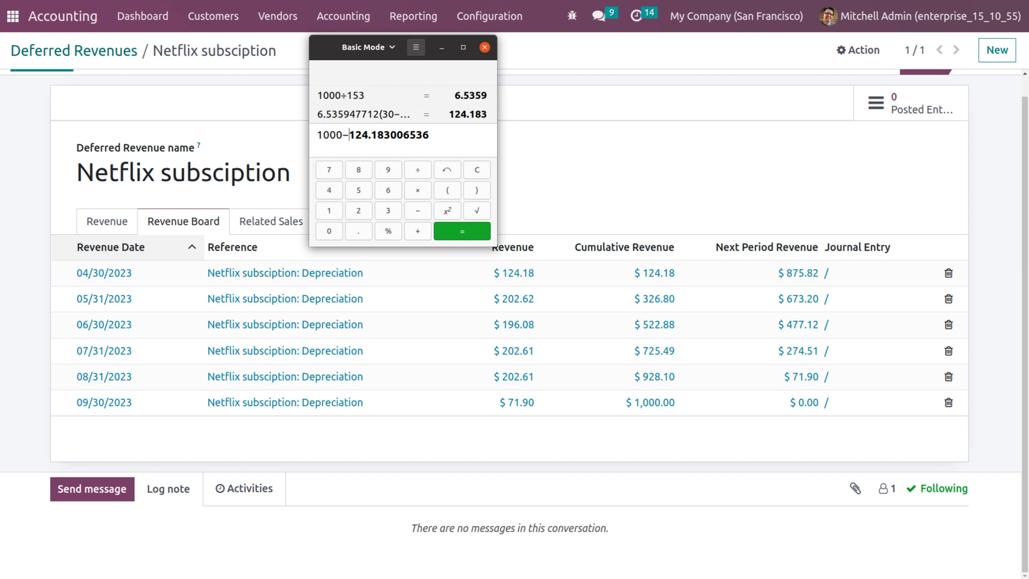
key(Return)
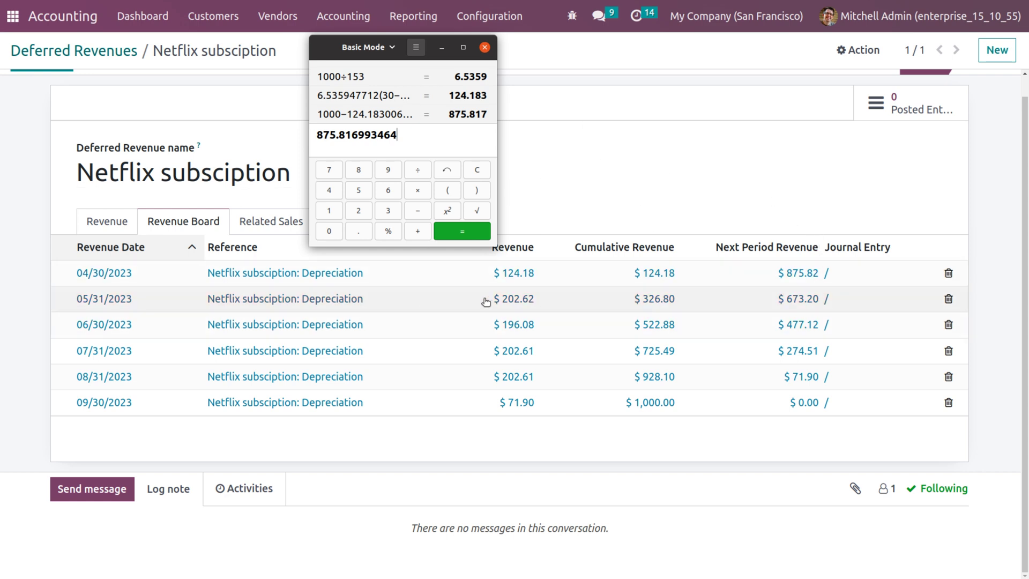
Clear the calculator entry, recalculate the daily rate 1000÷153 and multiply it by 31 to check the 05/31/2023 revenue line
key(BackSpace)
key(BackSpace)
key(BackSpace)
key(BackSpace)
key(BackSpace)
key(BackSpace)
key(BackSpace)
key(BackSpace)
key(BackSpace)
key(BackSpace)
key(BackSpace)
key(BackSpace)
key(BackSpace)
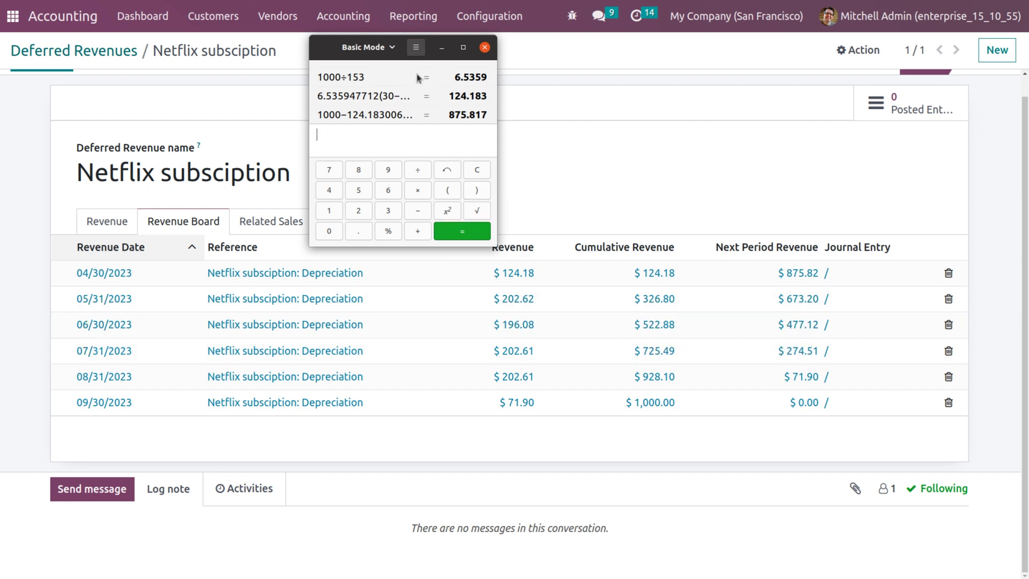
click(333, 79)
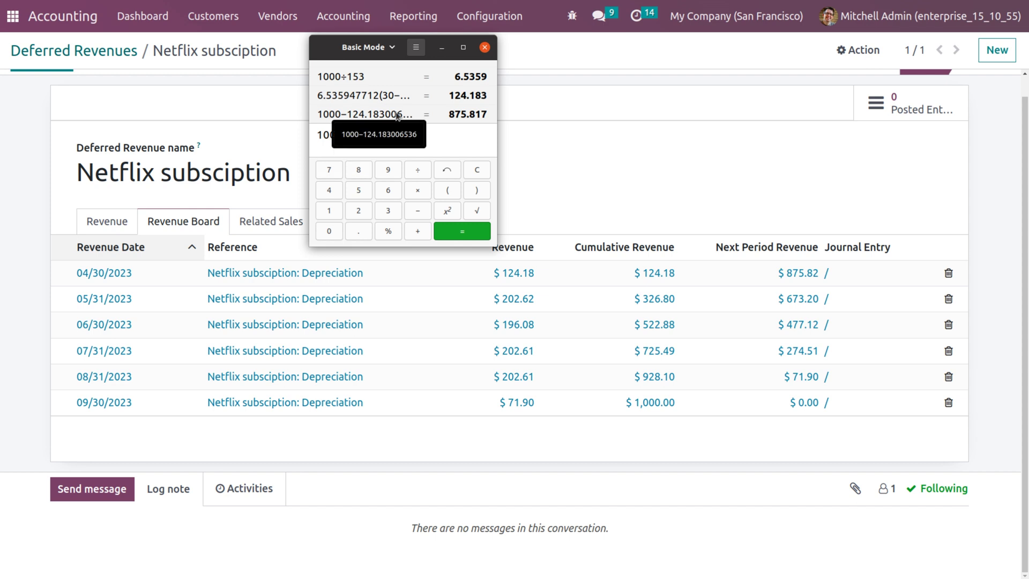
key(Return)
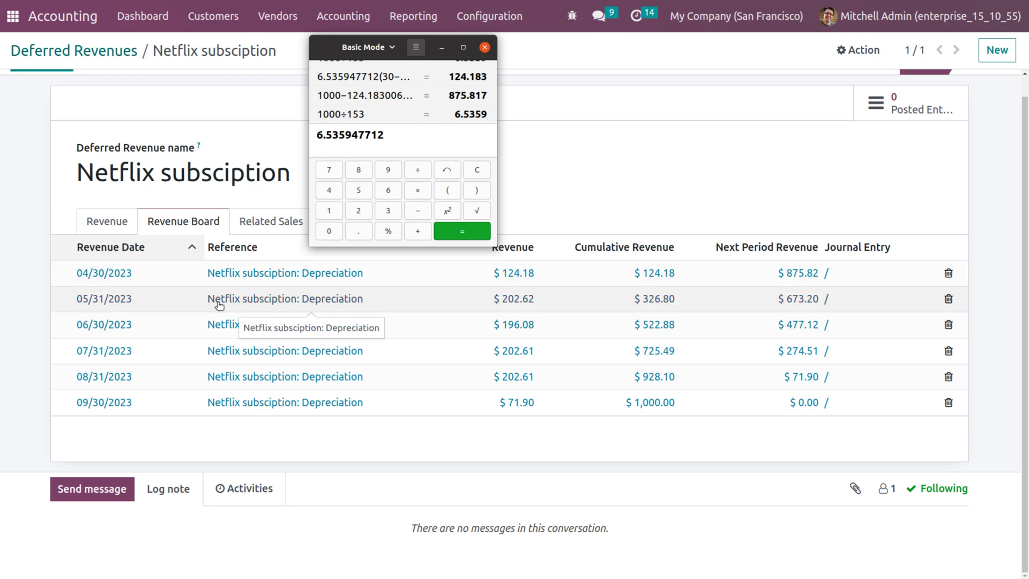
text(*)
text(31)
key(Return)
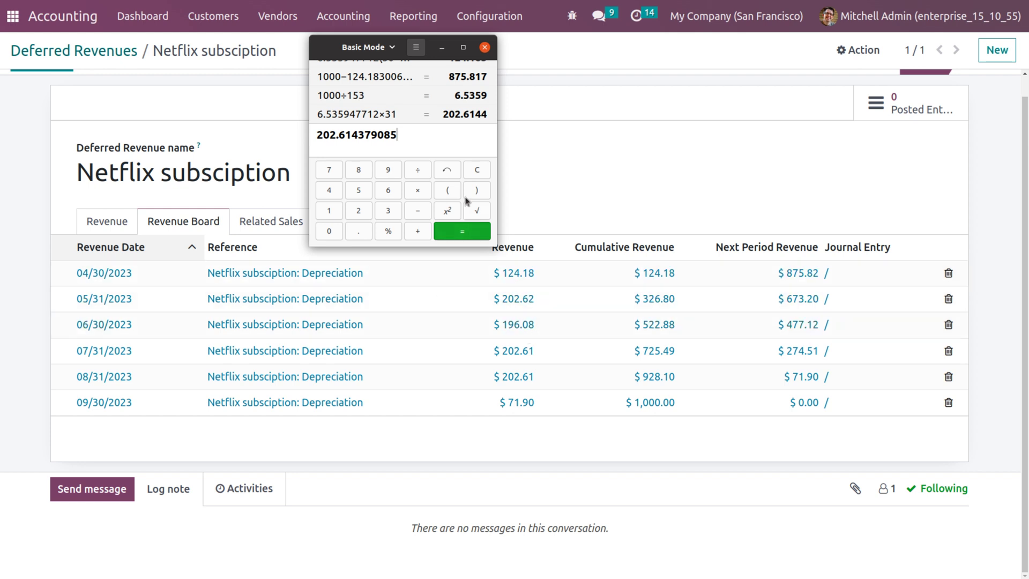
Clear the calculator entry and calculate 1000÷153×30 to check the 06/30/2023 revenue line
click(447, 169)
click(447, 170)
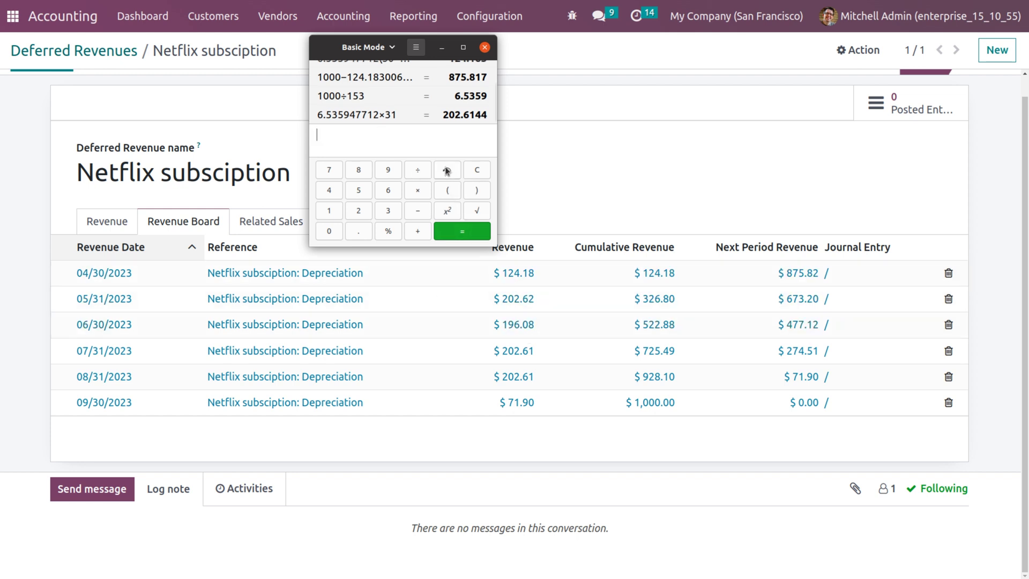
click(330, 100)
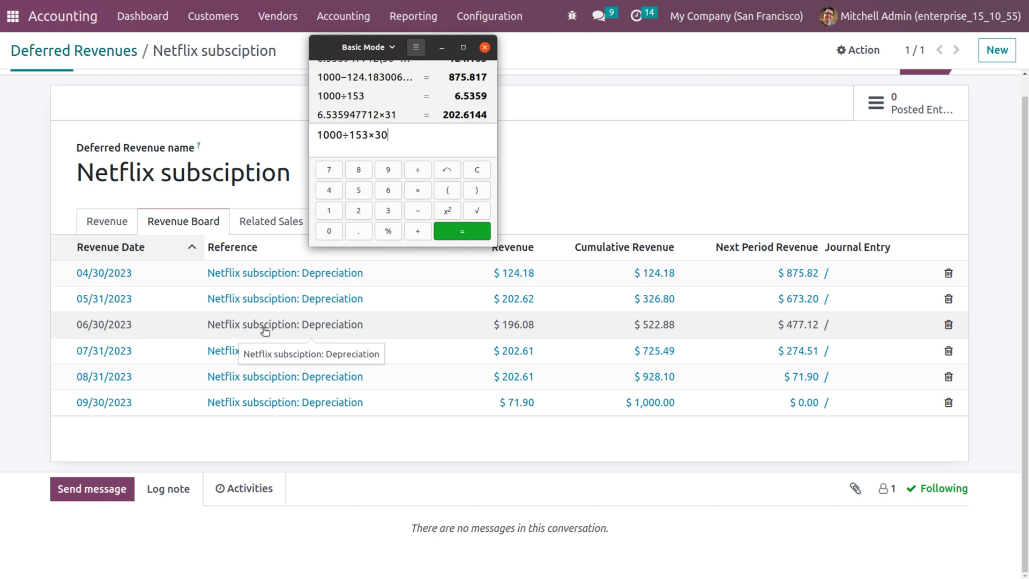
key(Return)
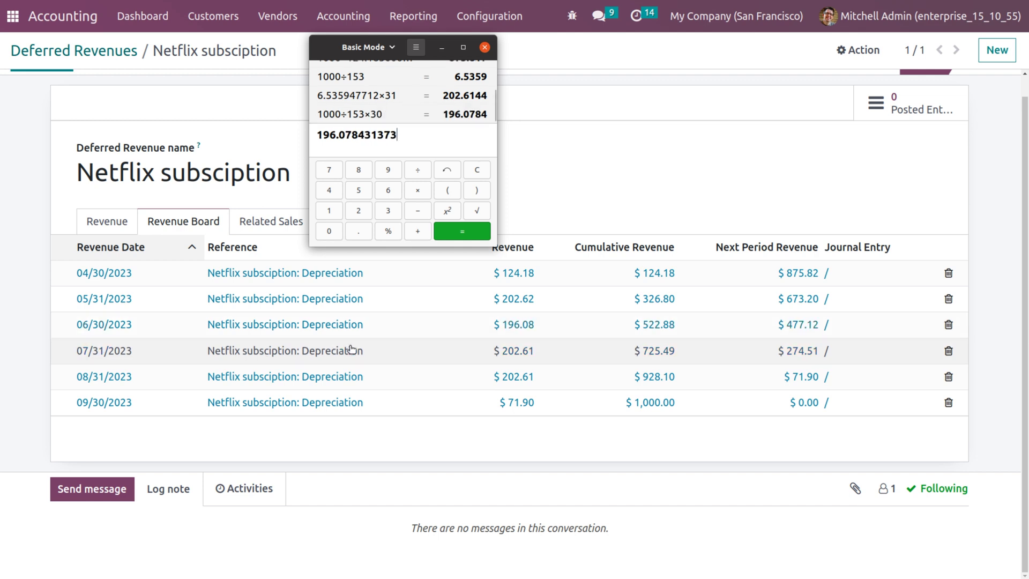